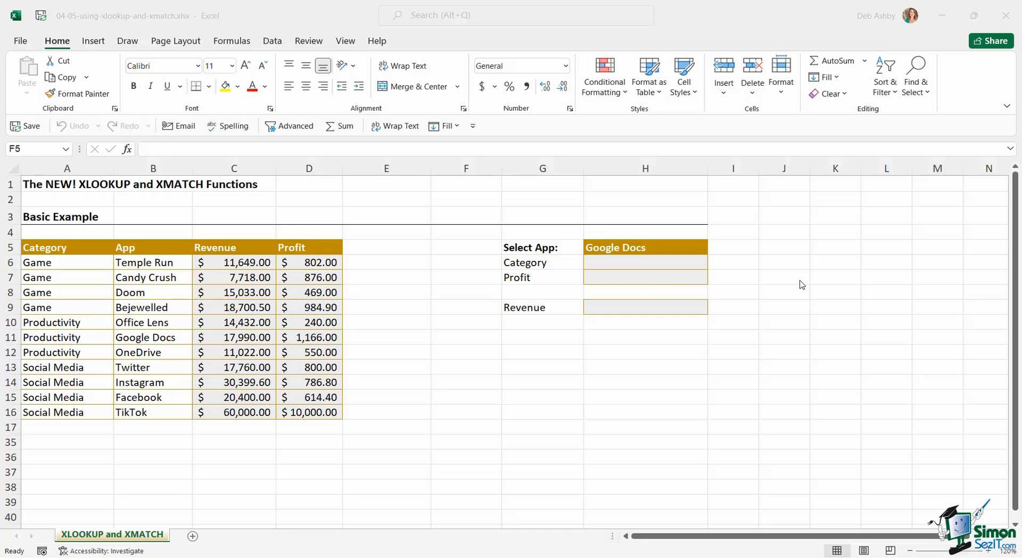
- In the Category result cell H6, enter an XLOOKUP that finds H5 in B6:B16 and returns the match from A6:A16
click(632, 262)
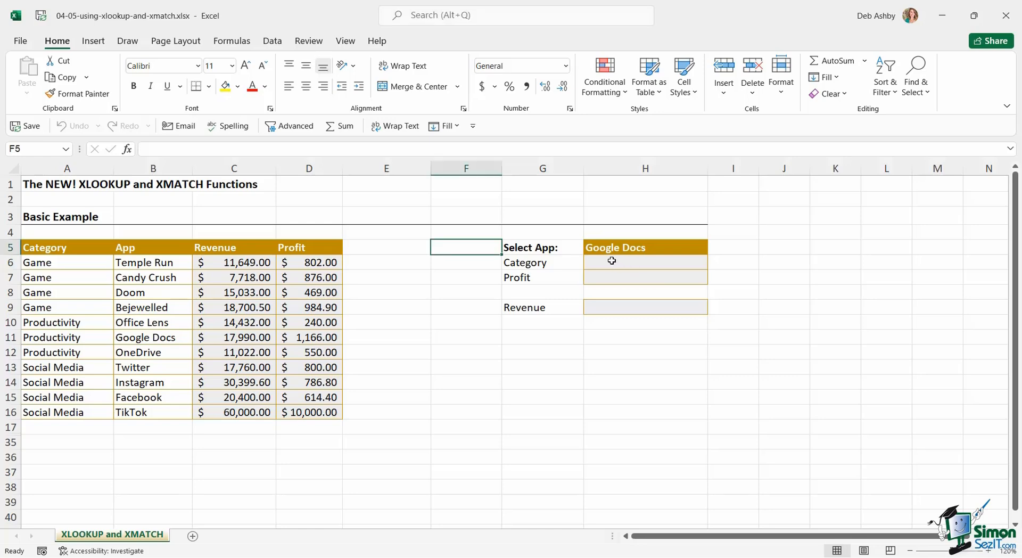
click(612, 261)
text(=)
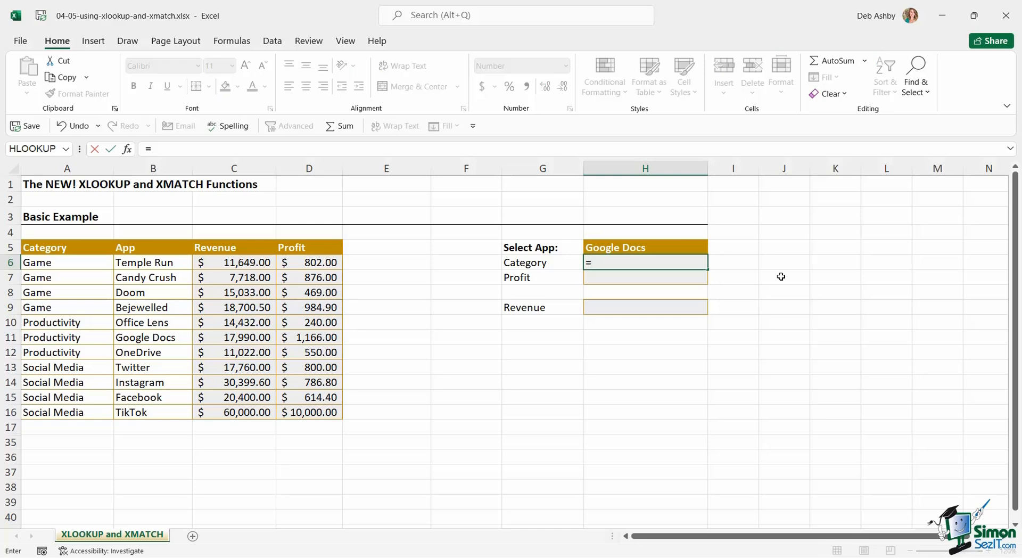
text(XLOOKUP()
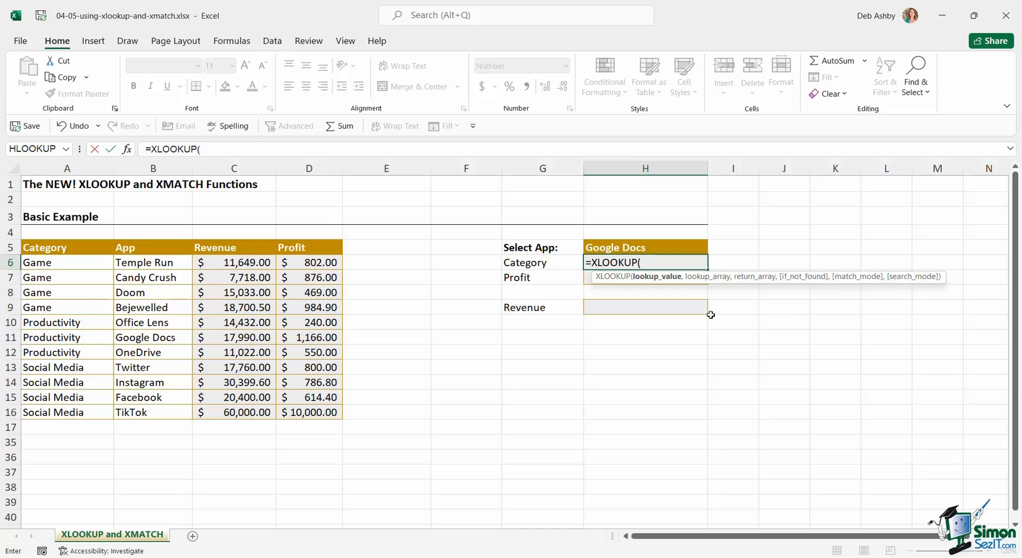
click(664, 248)
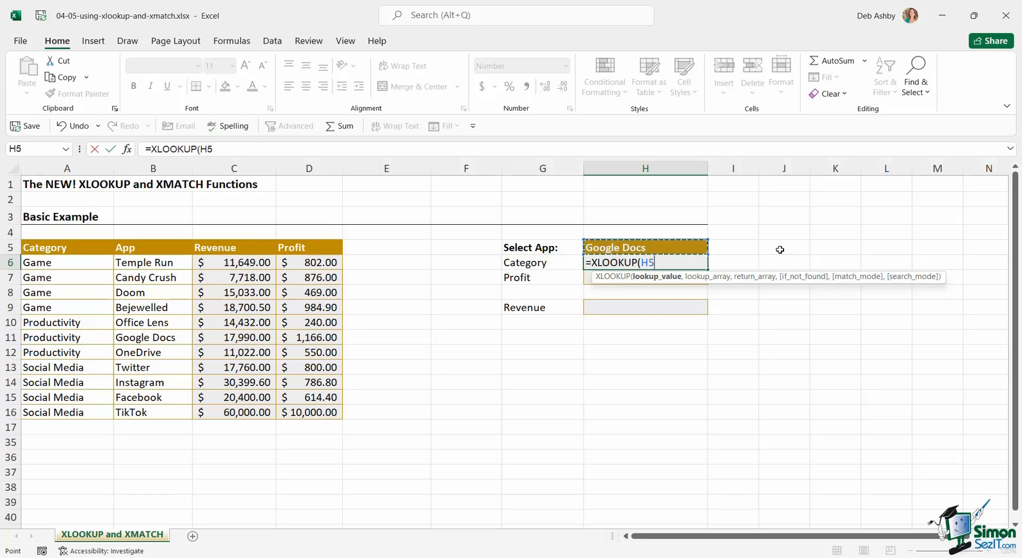
text(,)
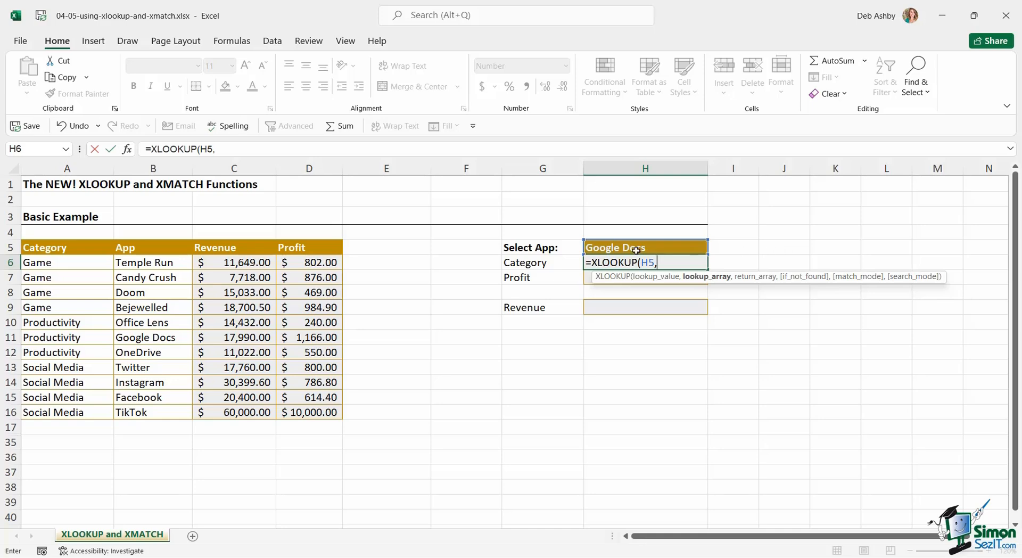
drag(163, 264, 153, 416)
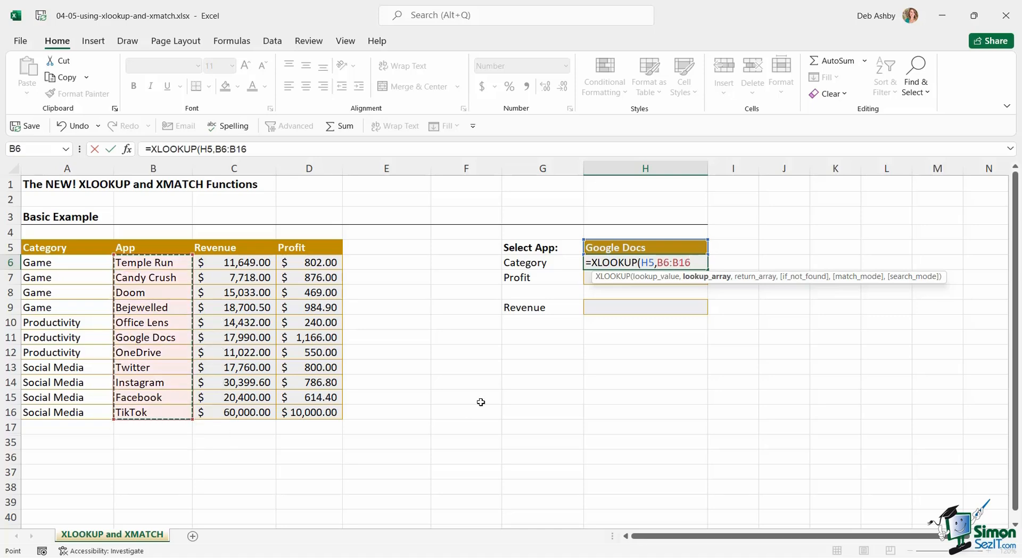
text(,)
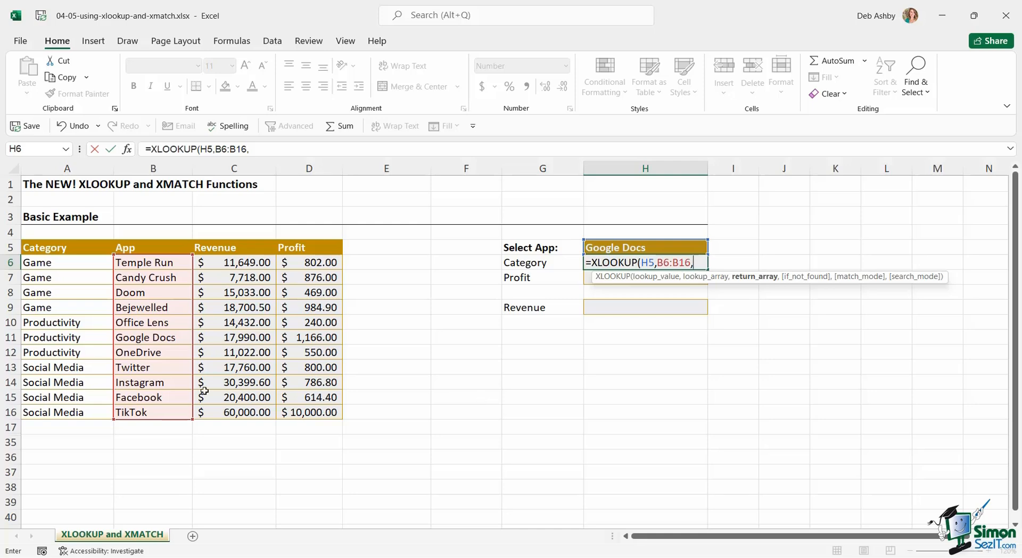
drag(70, 263, 62, 411)
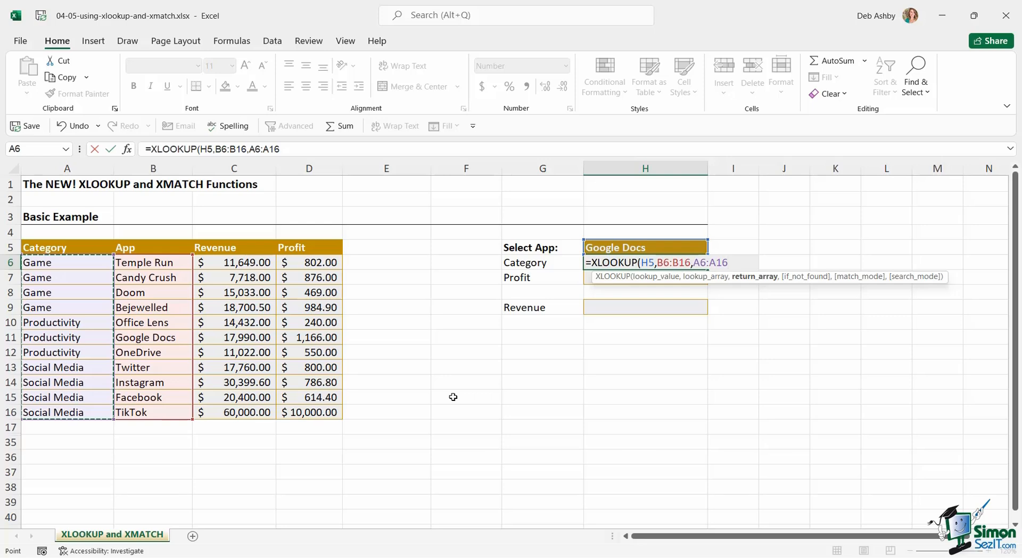
text())
key(Return)
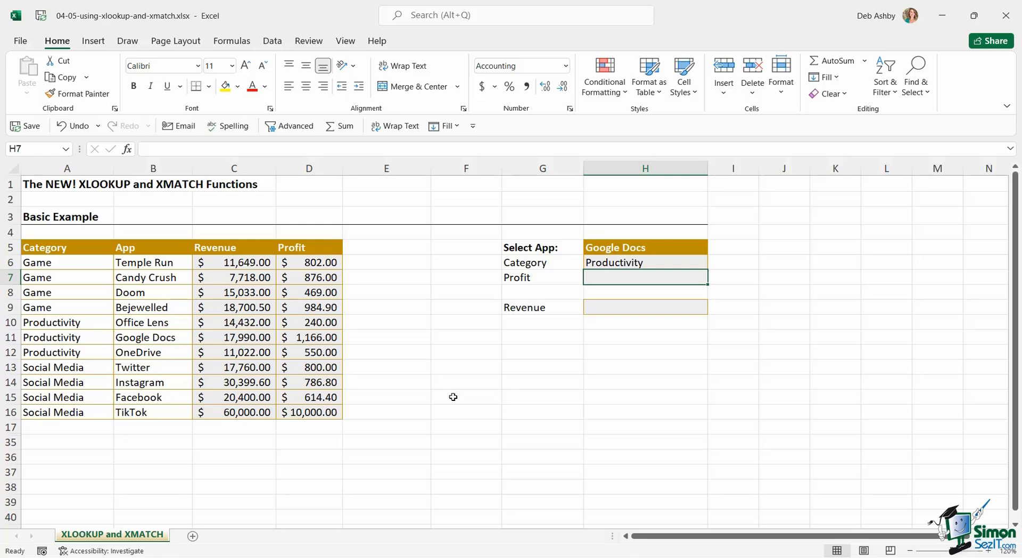
- Extend the XLOOKUP in H6 with "Not Found" for missing matches, match mode 0 (exact) and search mode 1 (first-to-last)
click(652, 265)
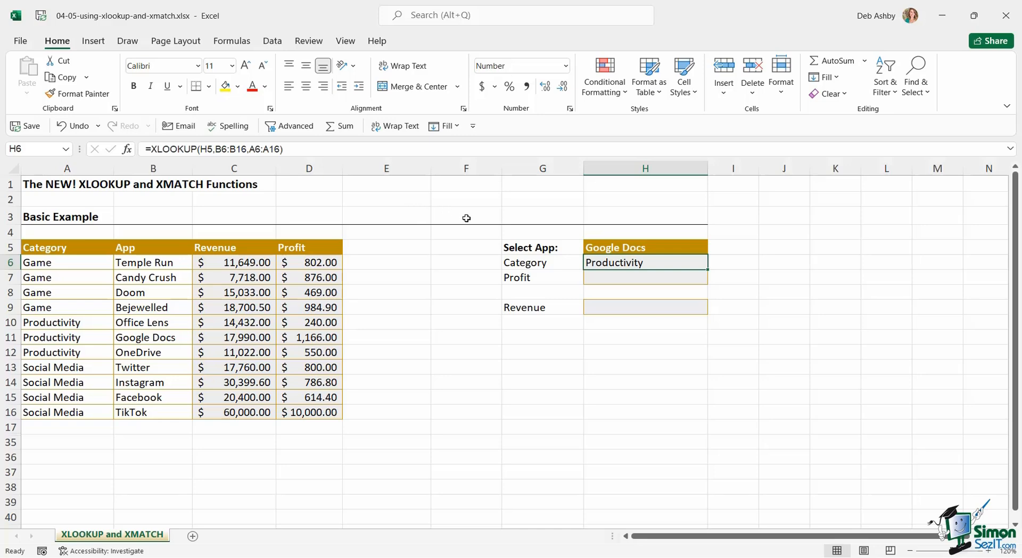
double_click(642, 263)
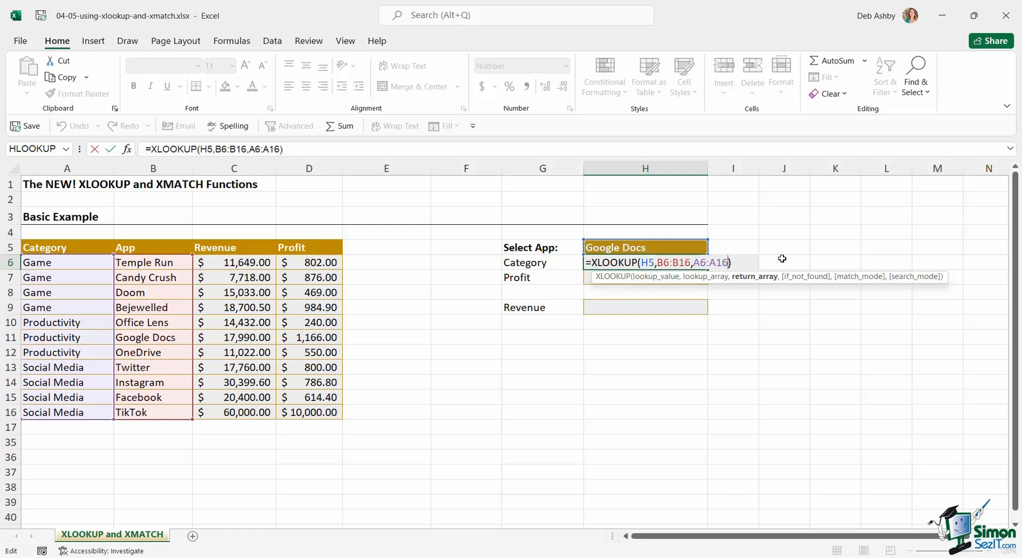
text(,)
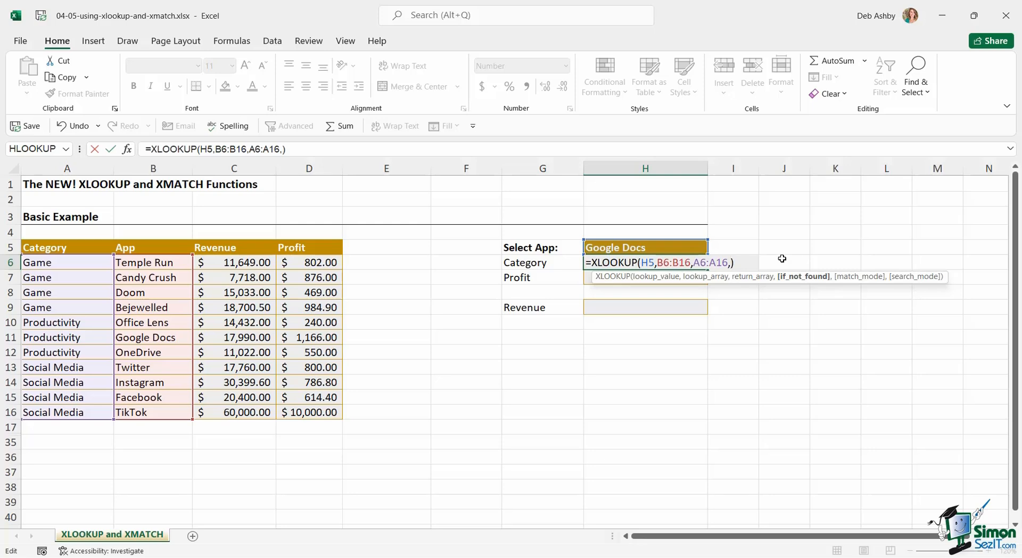
text(")
text(Not Found)
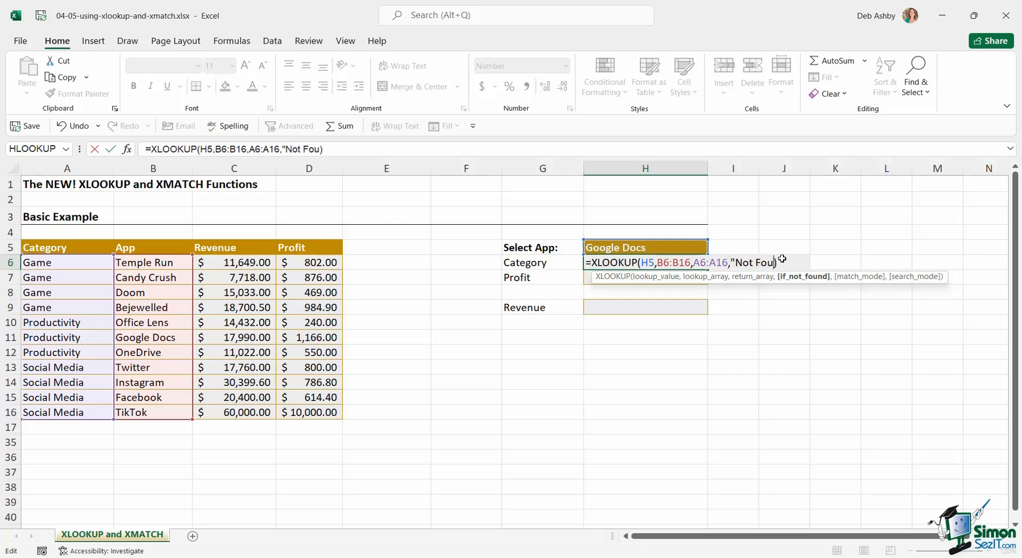
text(",)
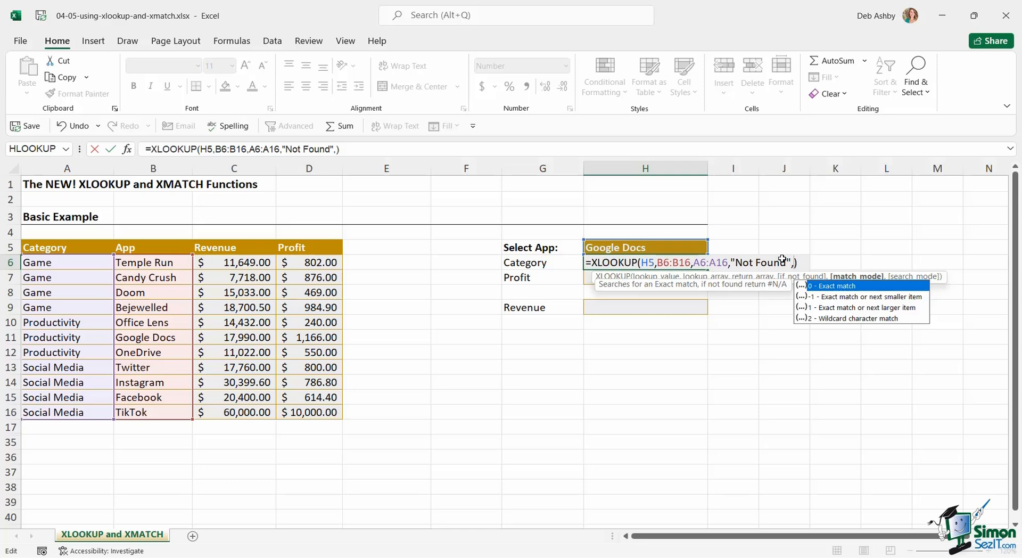
text(0,)
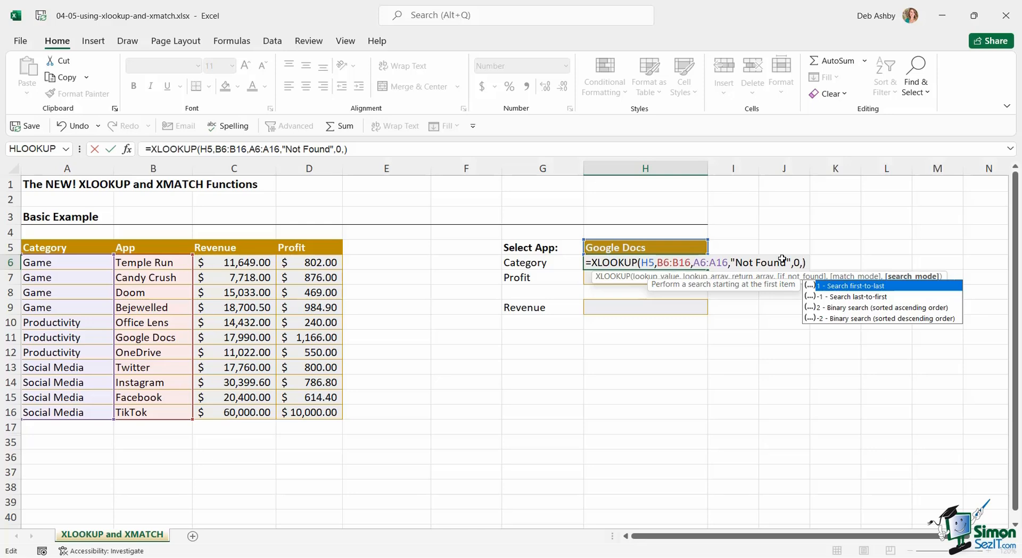
text(1)
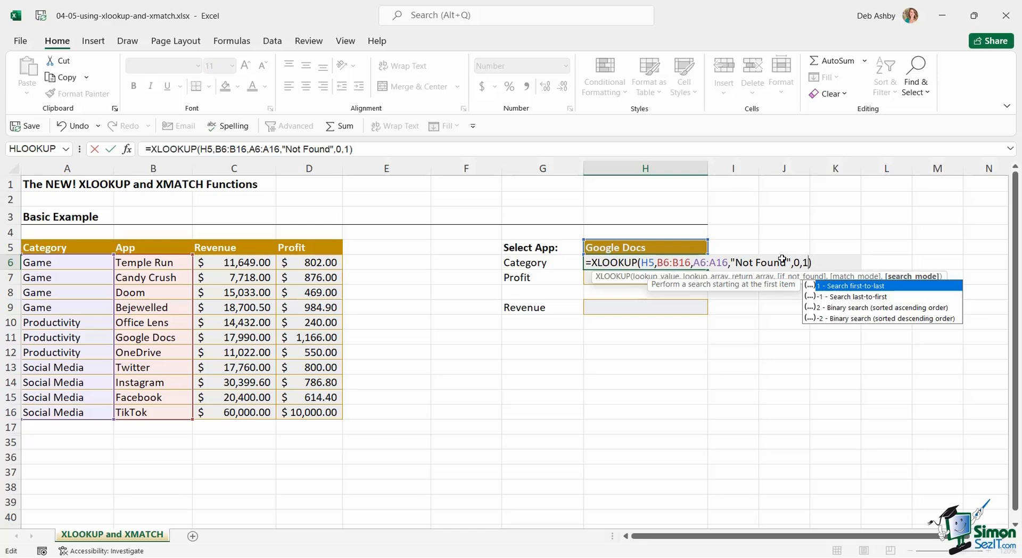
key(Return)
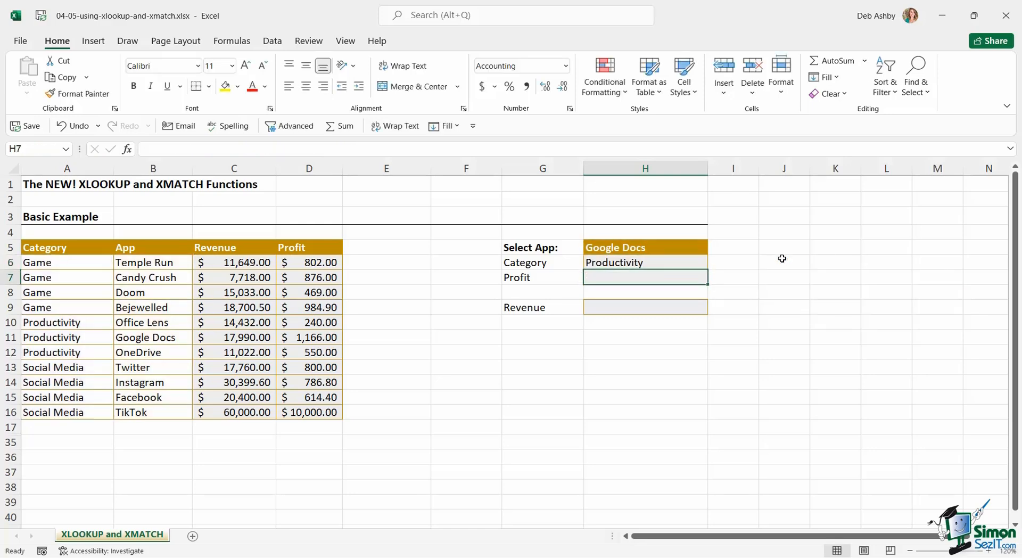
click(659, 262)
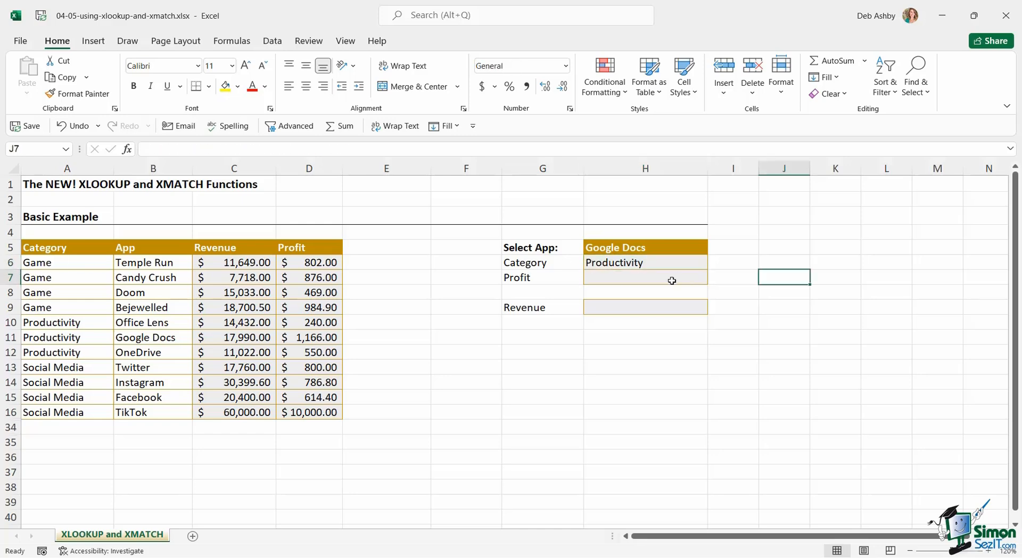
click(627, 280)
click(628, 308)
click(630, 281)
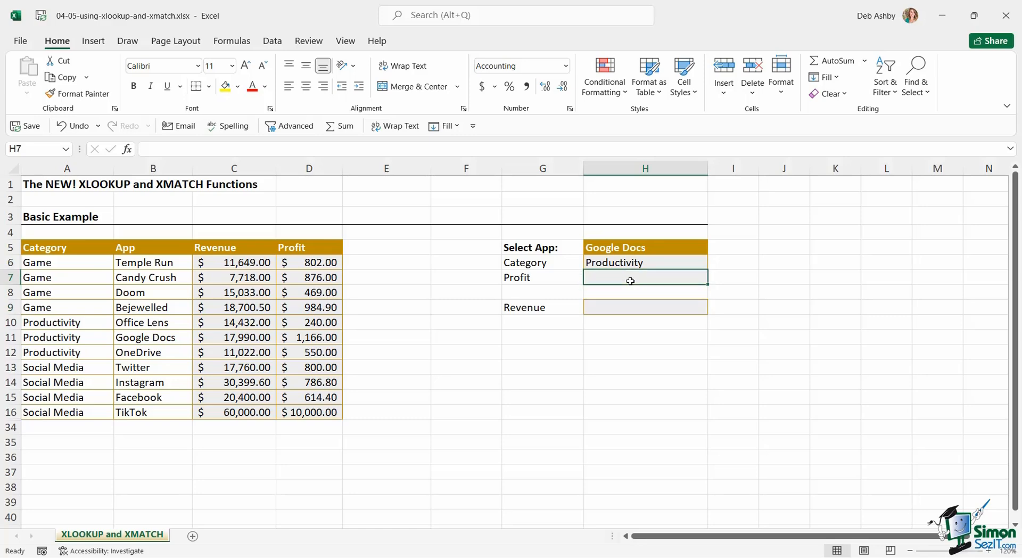
- Convert the app data range, starting at the header row A5:D5, into an Excel table with headers
click(217, 287)
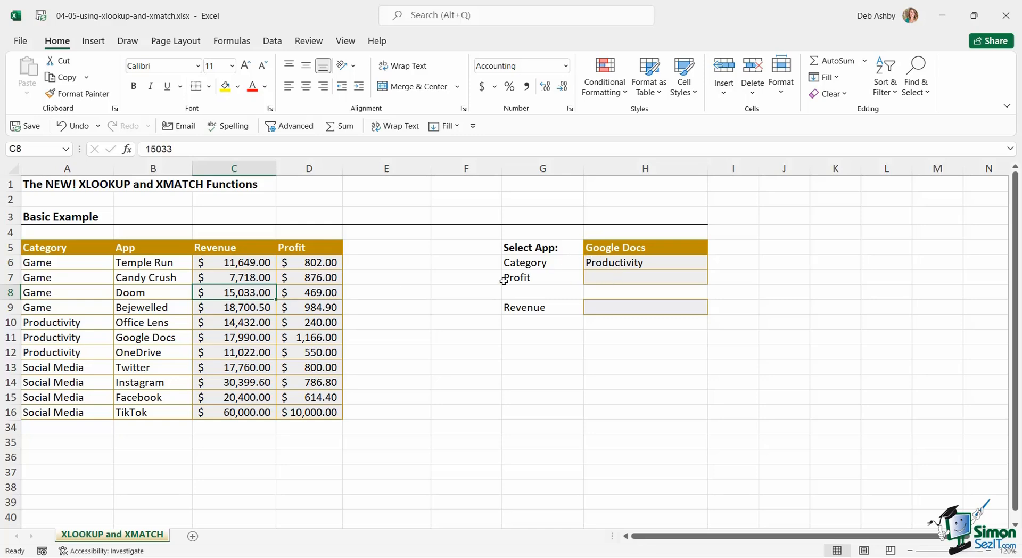
click(232, 278)
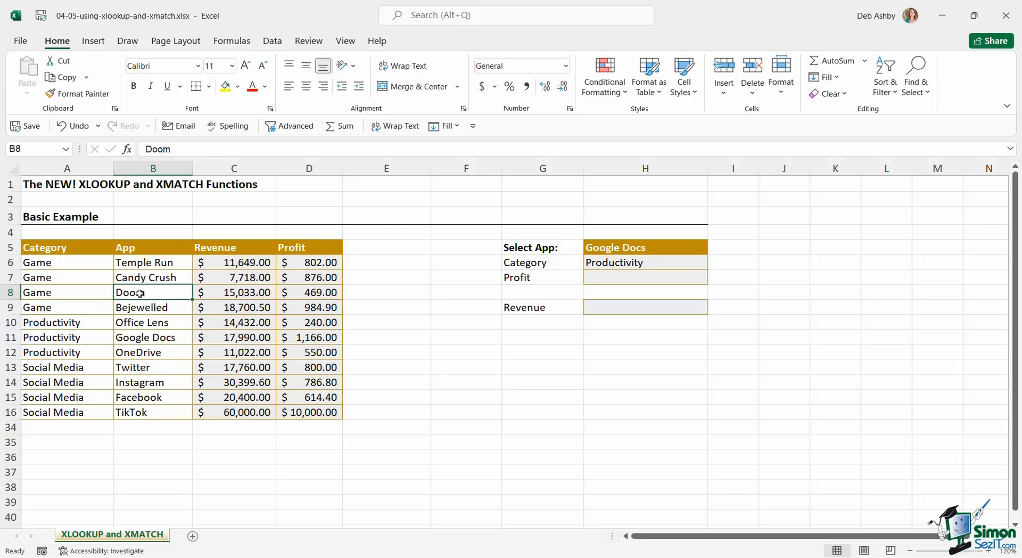
key(ctrl+t)
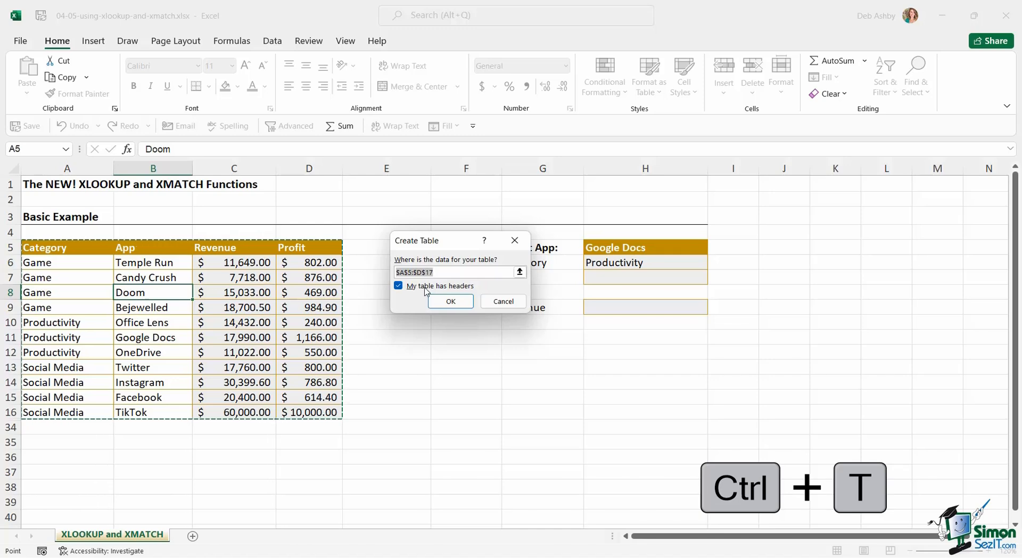
click(451, 302)
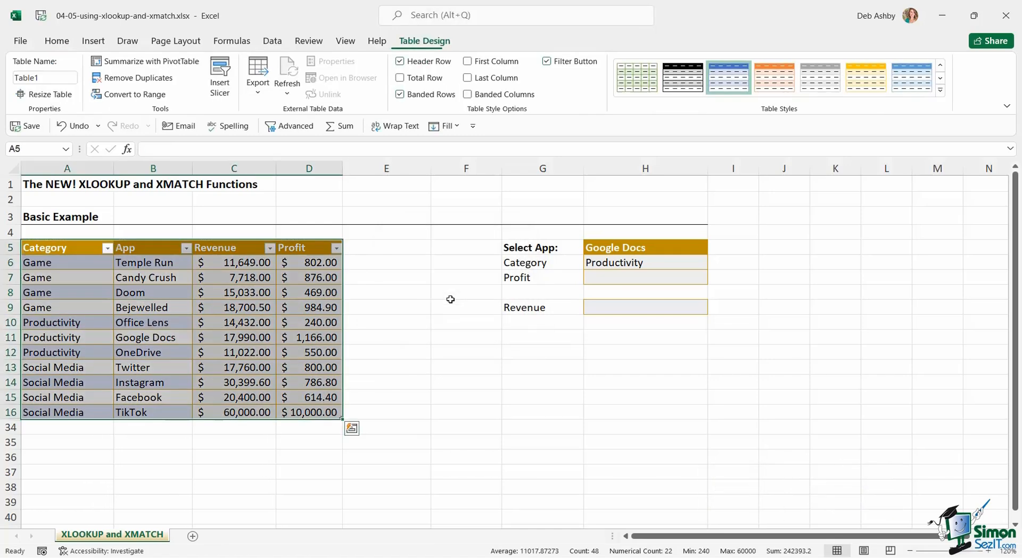
- Apply the White, Table Style Light 11 style to the app data table
click(261, 307)
click(53, 262)
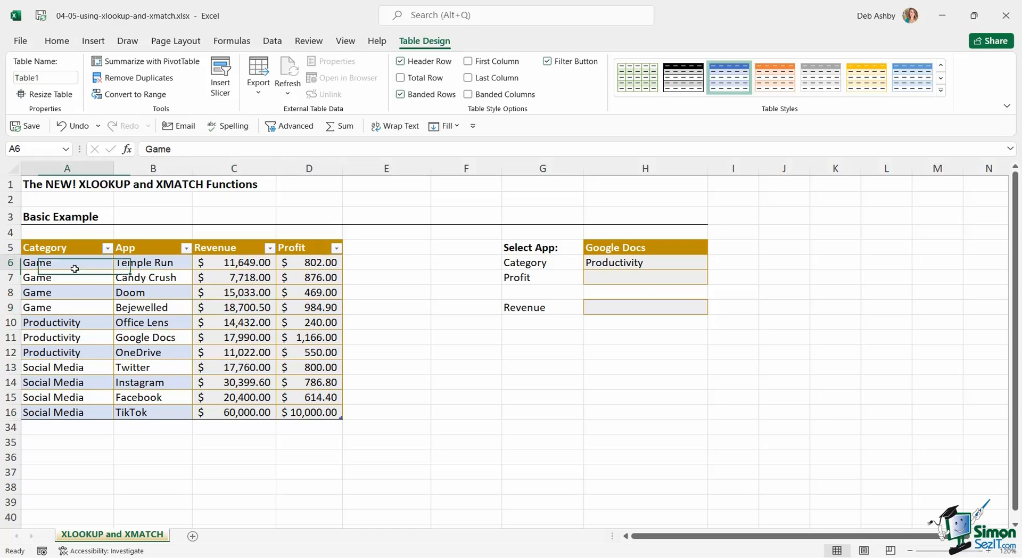
click(941, 92)
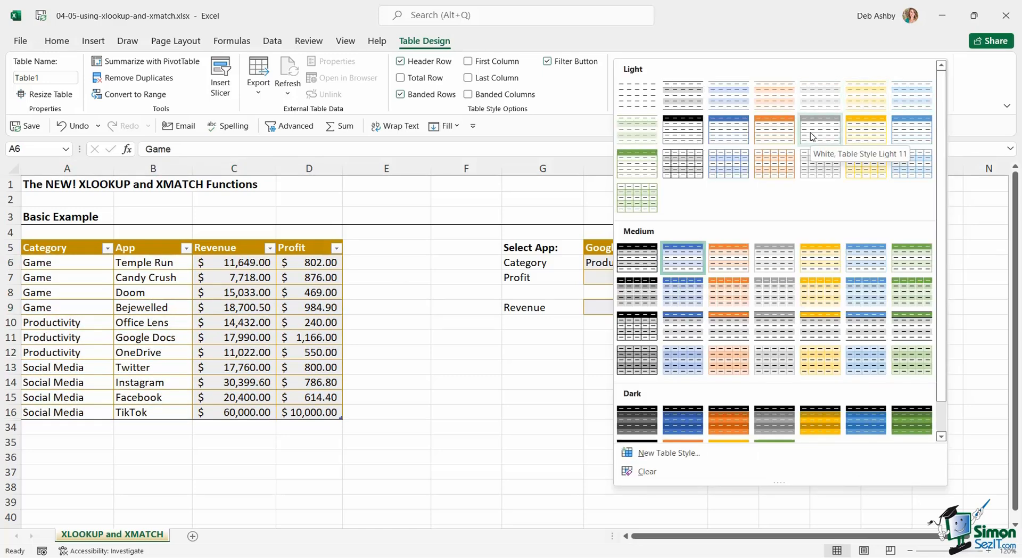
click(812, 136)
- Rename the app data table as Apps_List
click(143, 321)
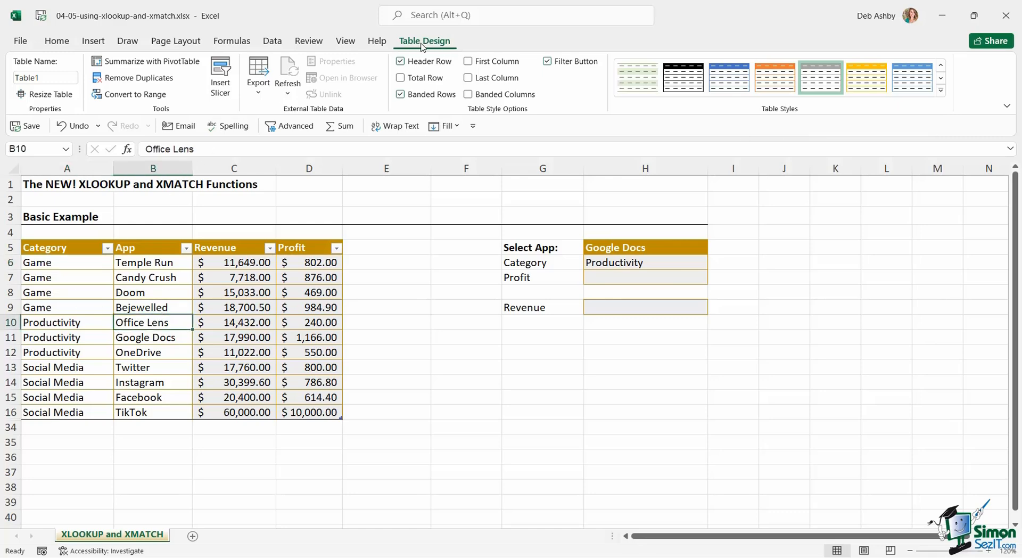
click(43, 78)
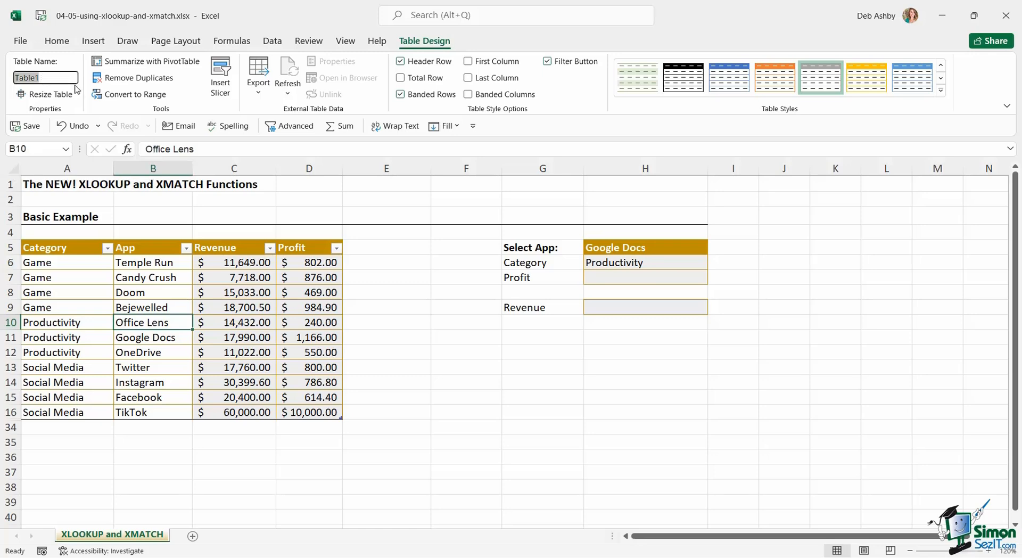
text(Apps_List)
key(Return)
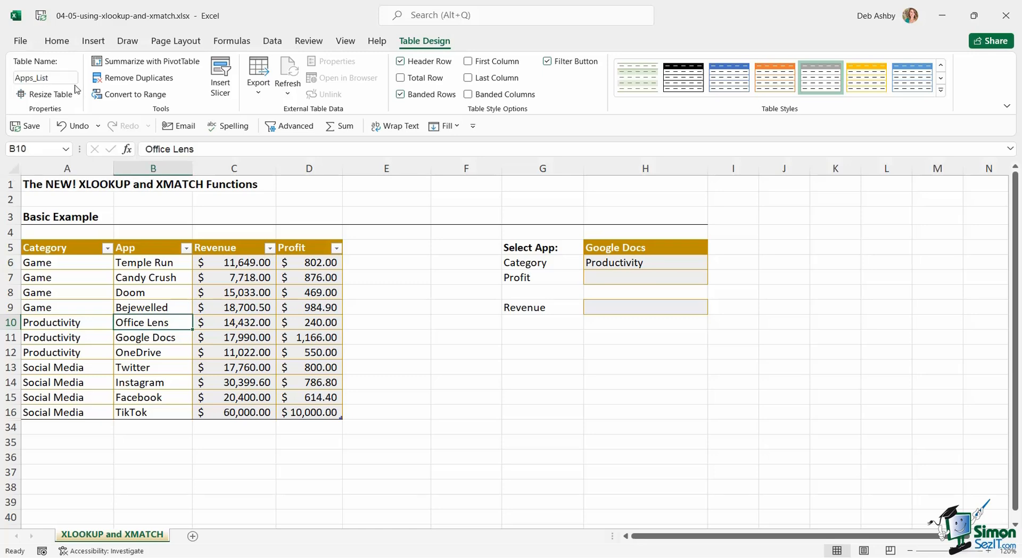
- Start an XLOOKUP formula in H7 with H5 as the lookup value and Apps_List[App] as the lookup array
click(605, 281)
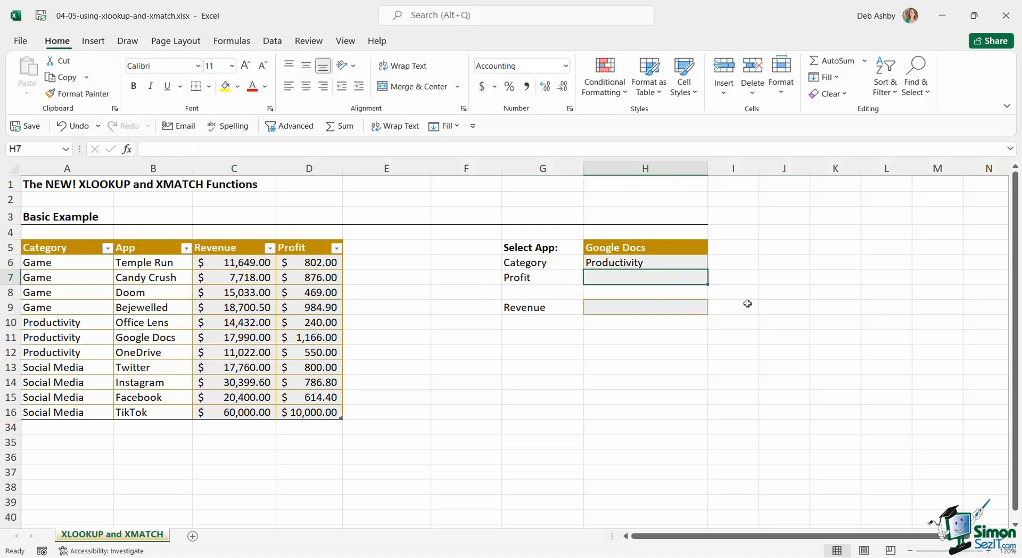
text(=XL)
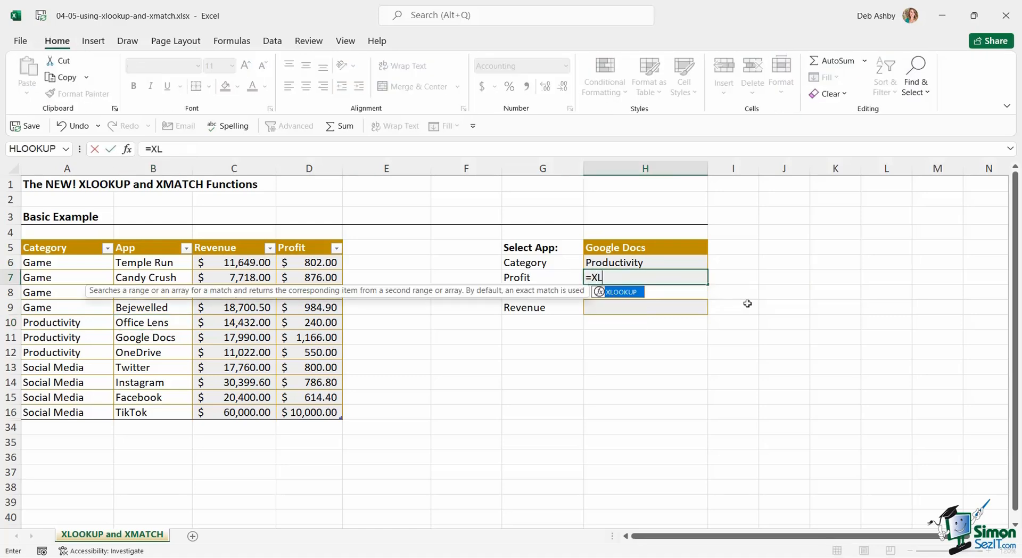
text(OOKUP()
click(684, 249)
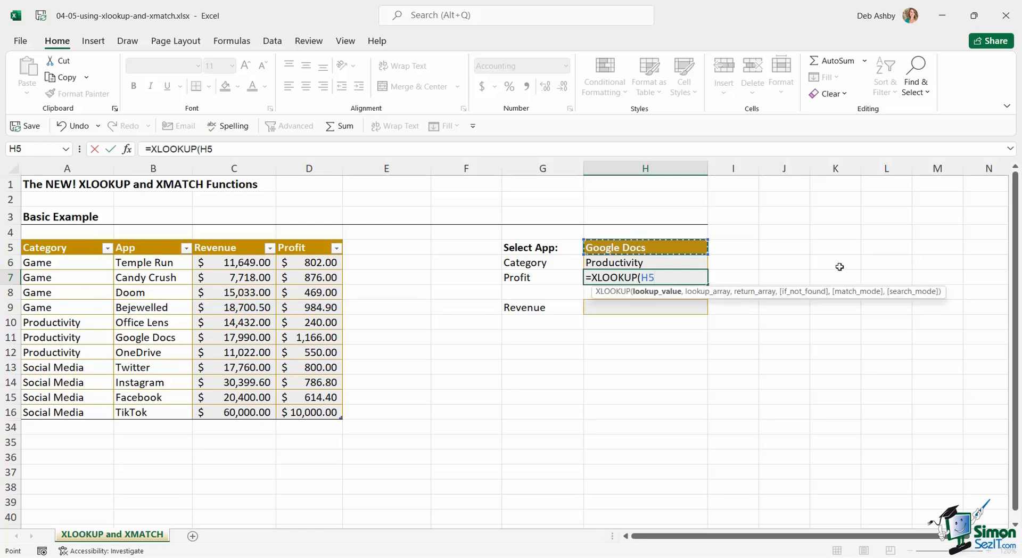
text(,)
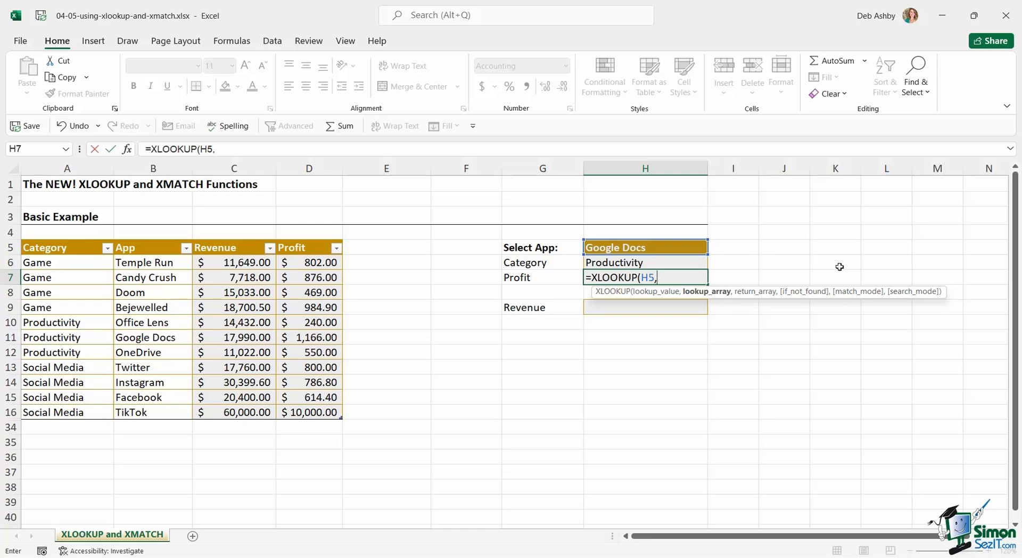
text(Apps)
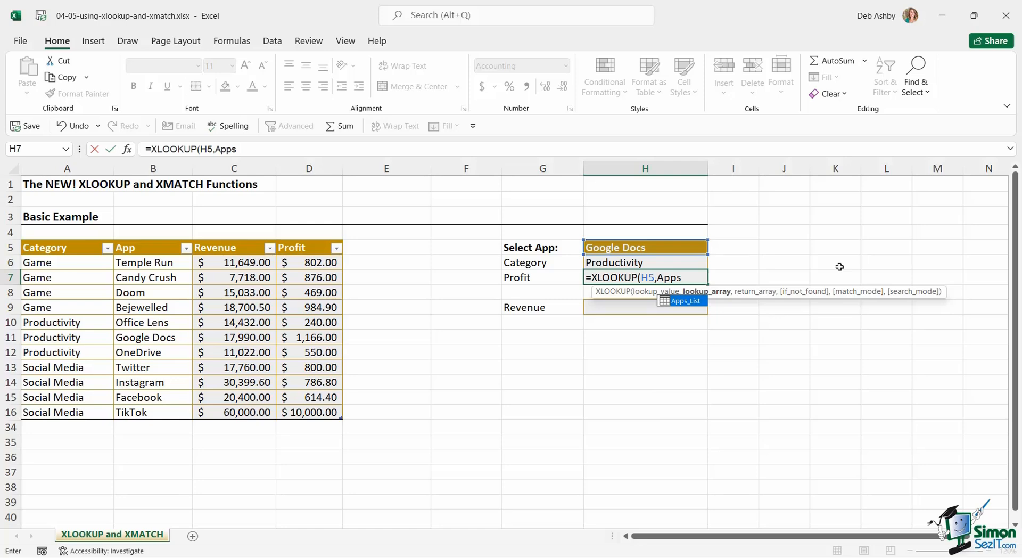
double_click(686, 302)
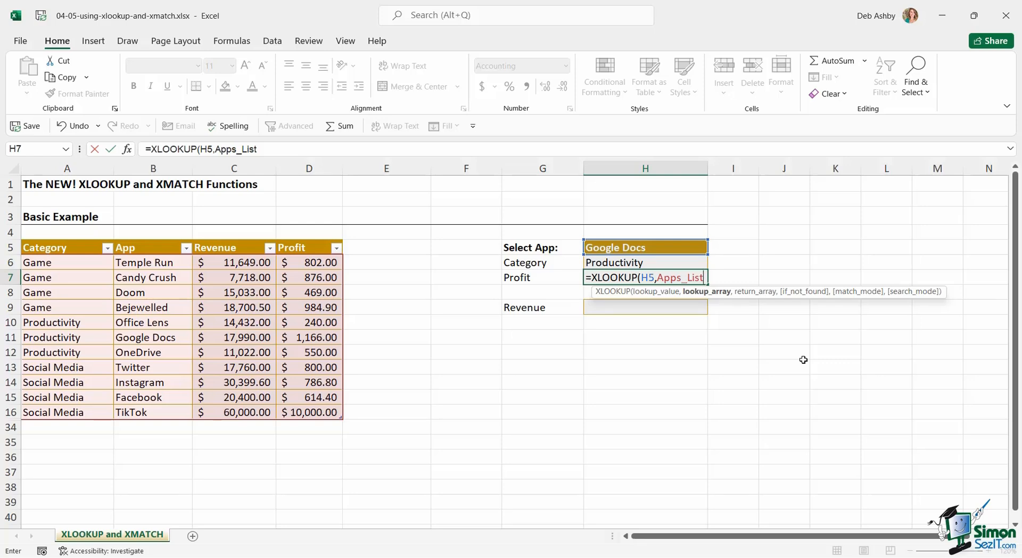
text([)
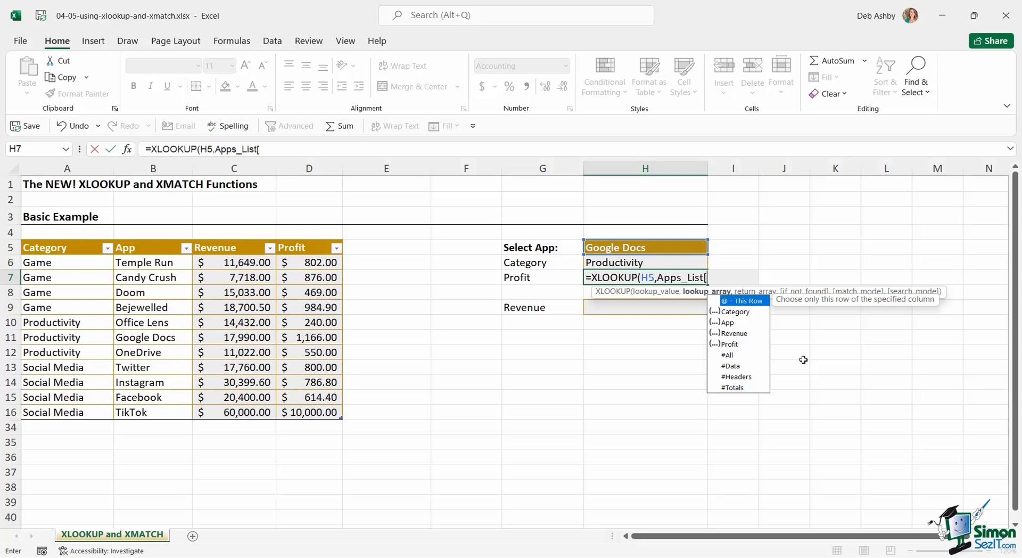
key(Down)
key(Down)
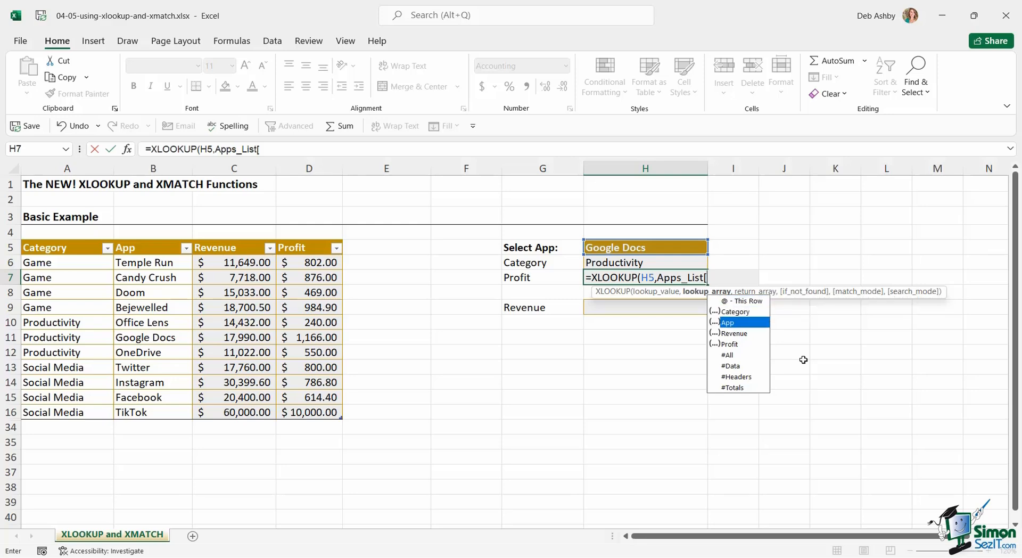
key(Tab)
text(])
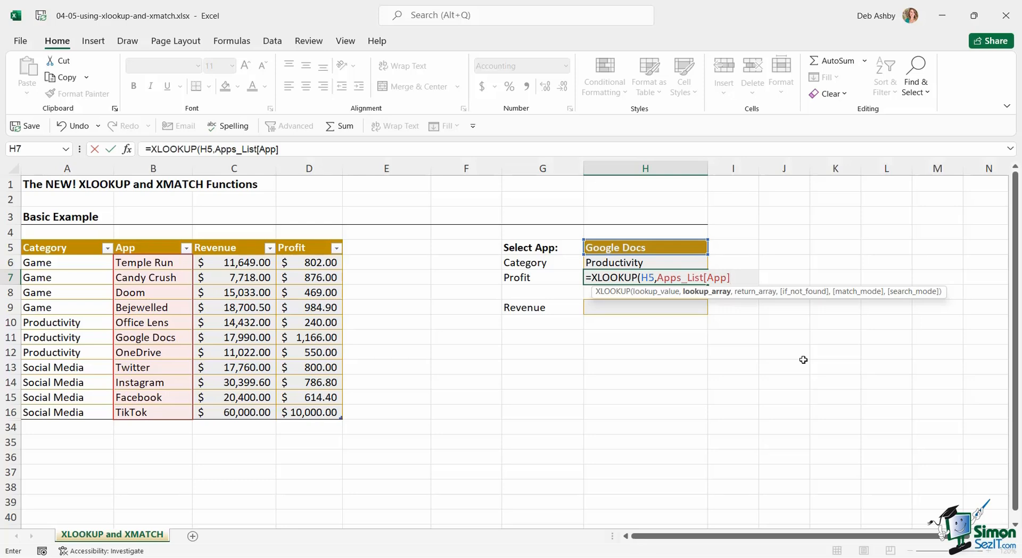
- Add Apps_List[Profit] as the return array of the XLOOKUP in H7
text(,)
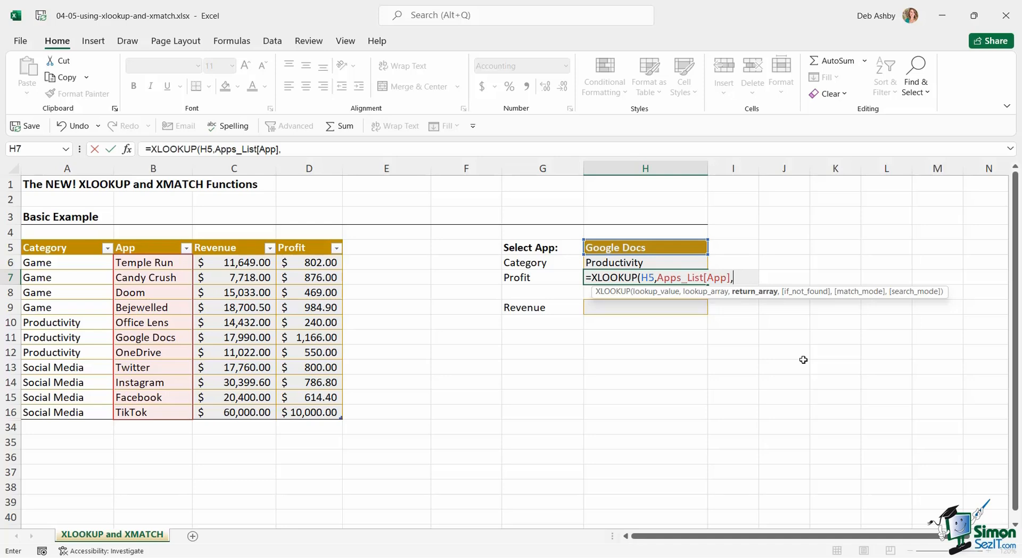
text(Apps)
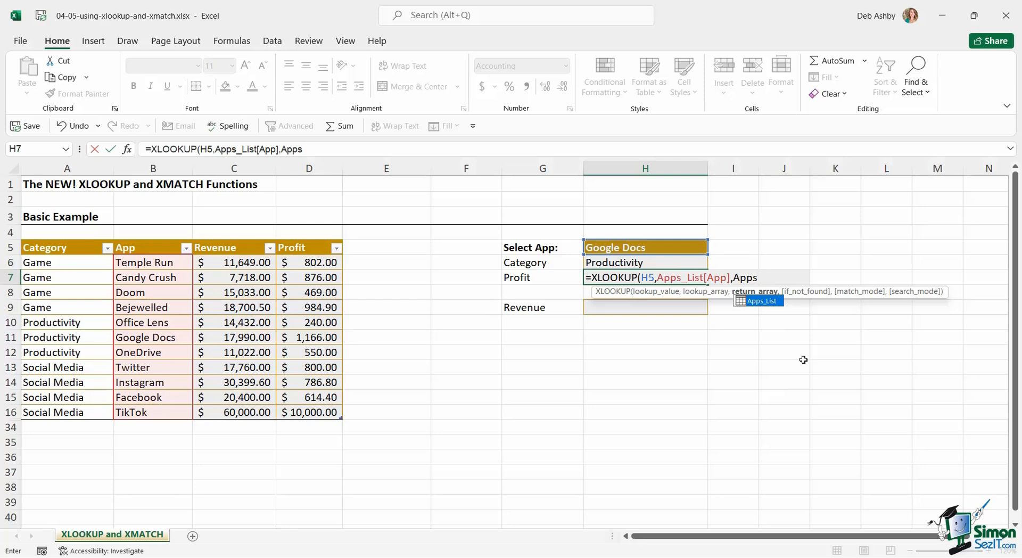
key(Tab)
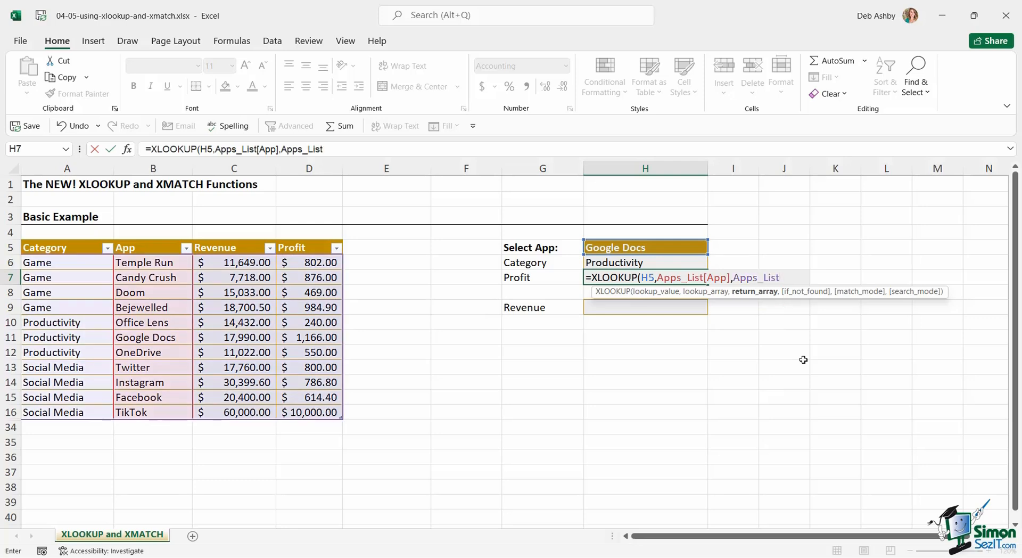
text([)
key(Down)
key(Down)
key(Down)
key(Down)
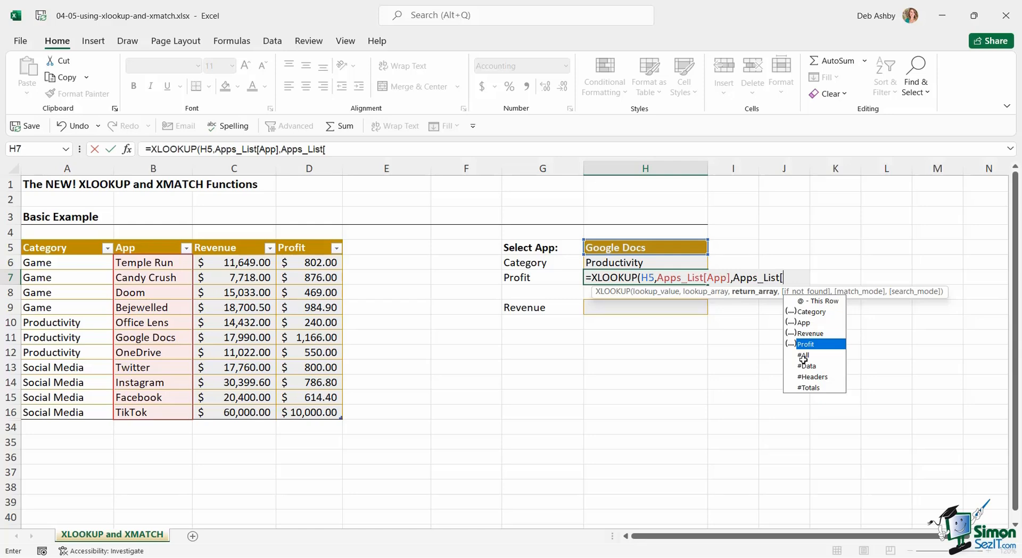
key(Tab)
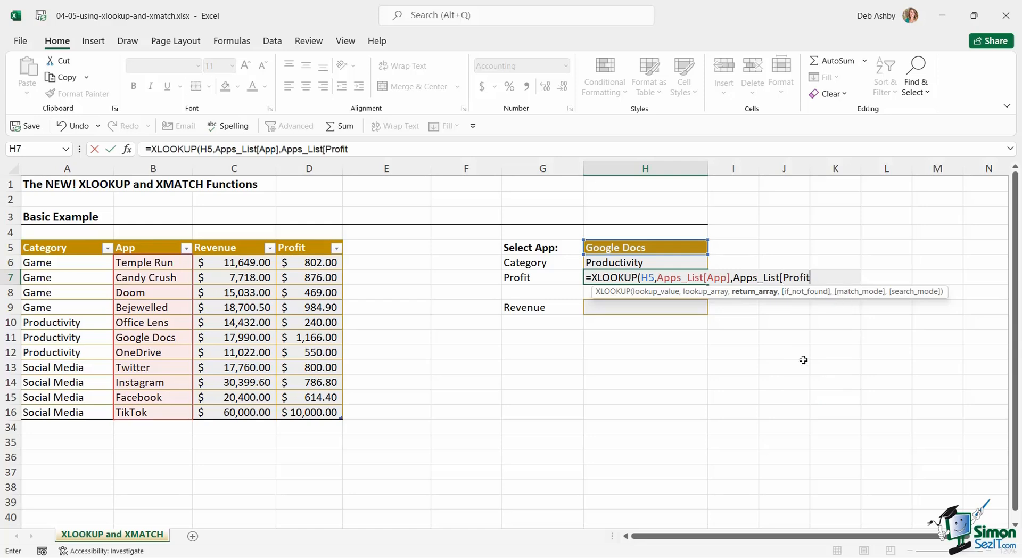
text(])
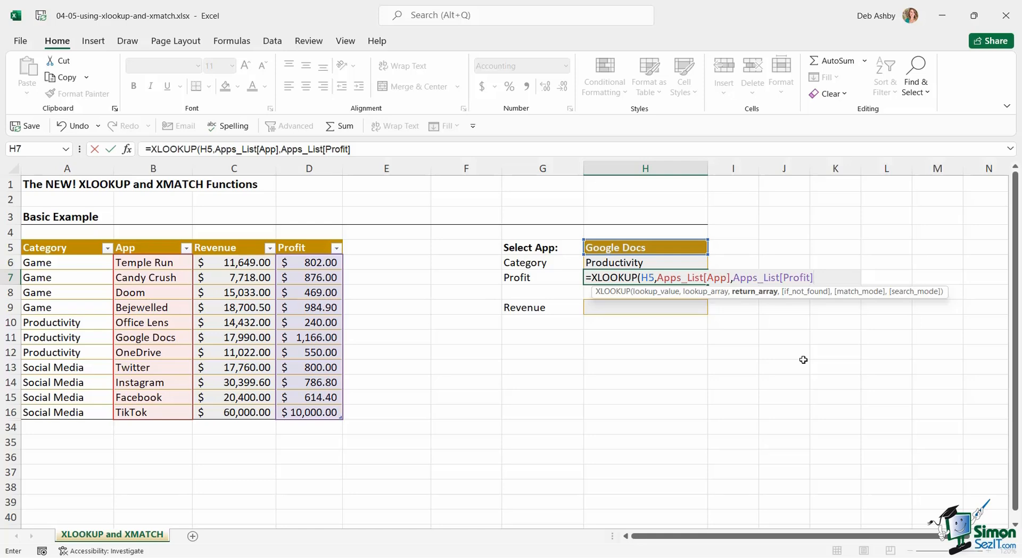
- Complete the H7 XLOOKUP with an empty if-not-found argument, match mode 0 and search mode 1, and compare it with the Google Docs row
text(,)
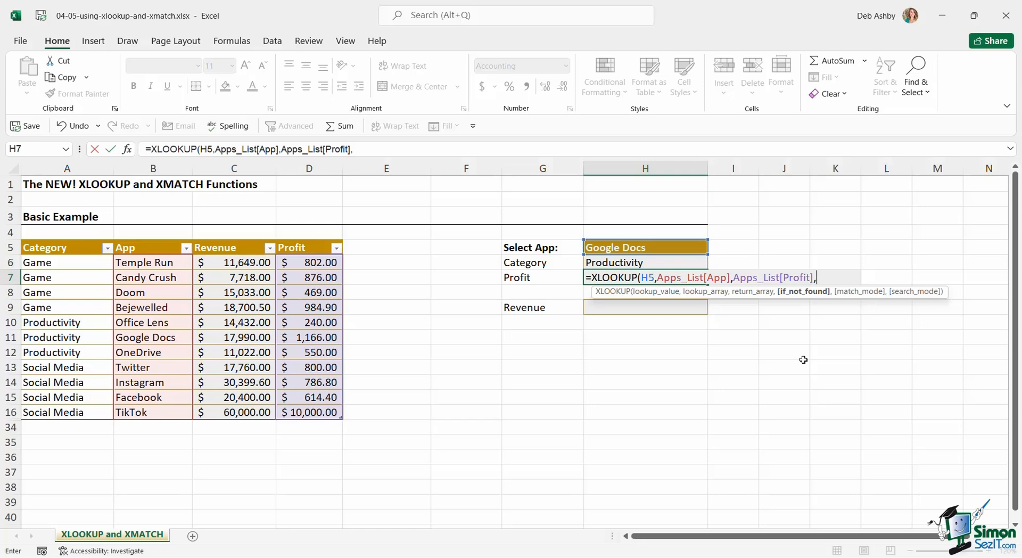
text(,)
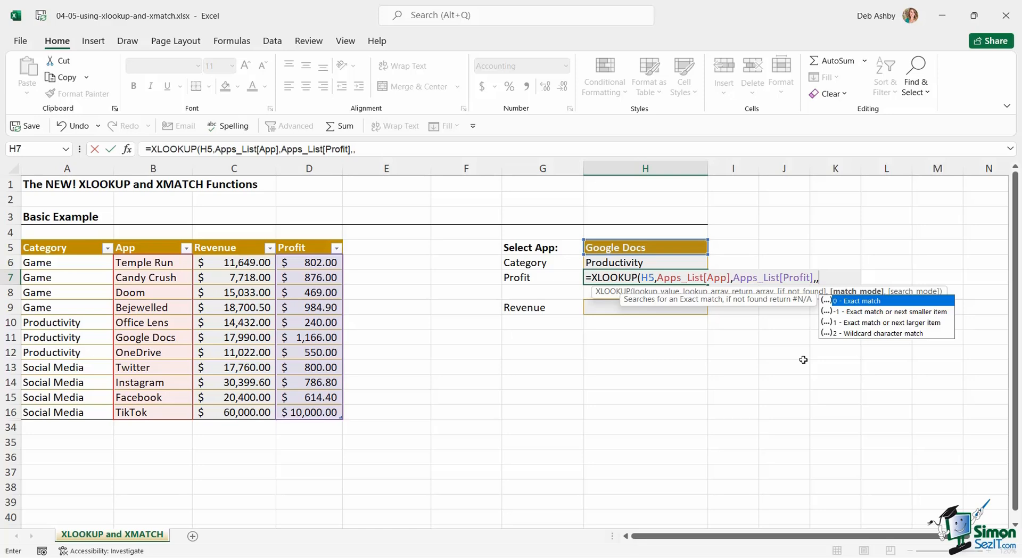
text(0)
text(,)
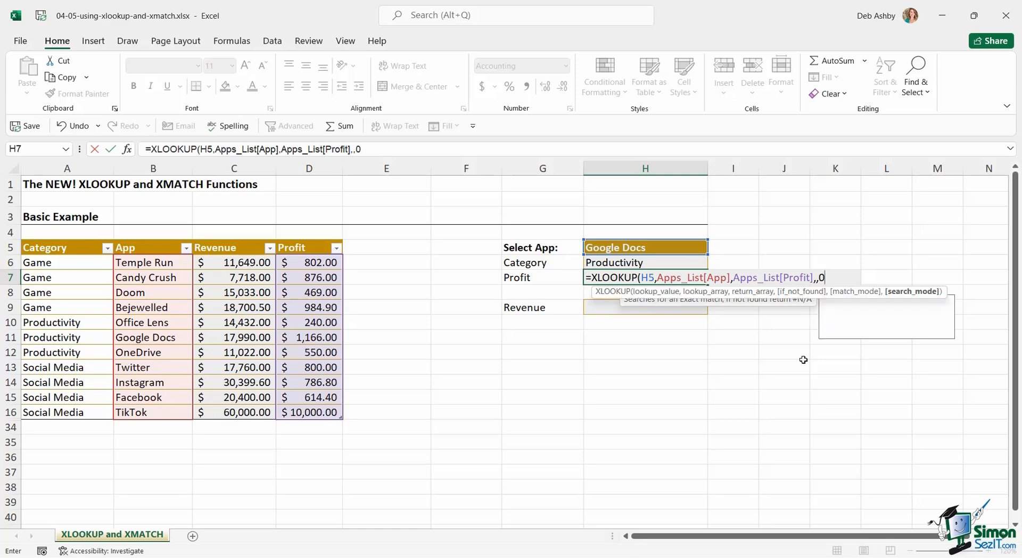
text(1)
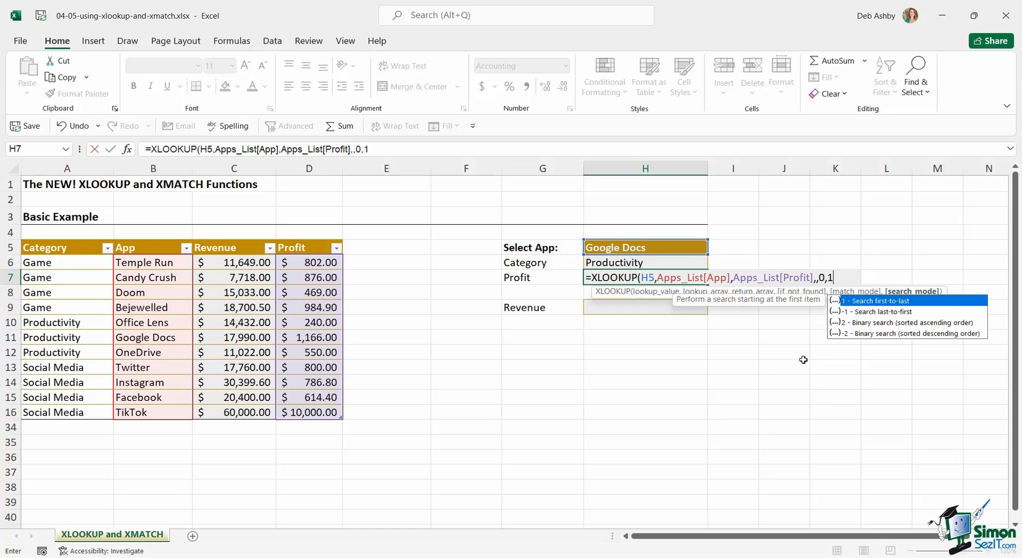
text())
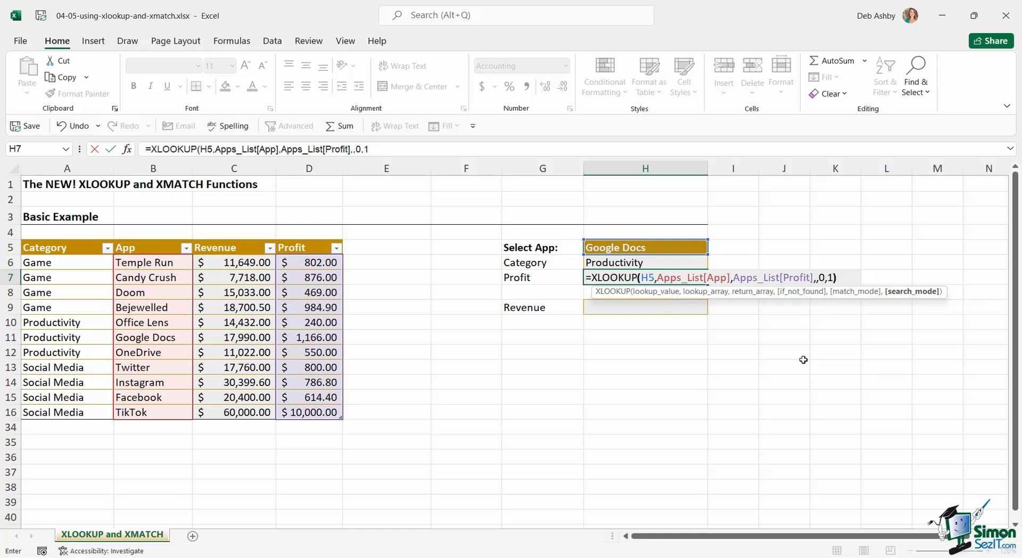
key(Return)
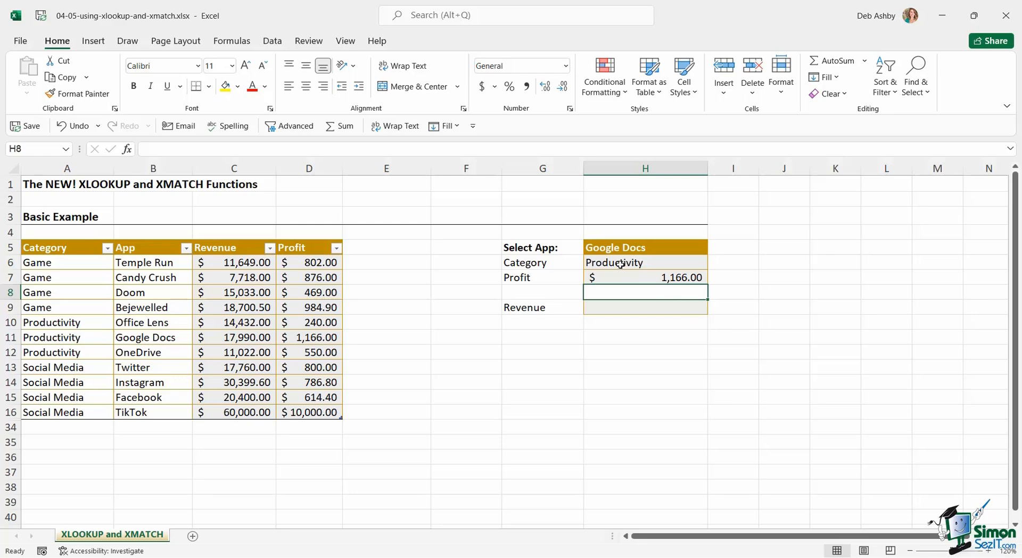
drag(66, 339, 329, 337)
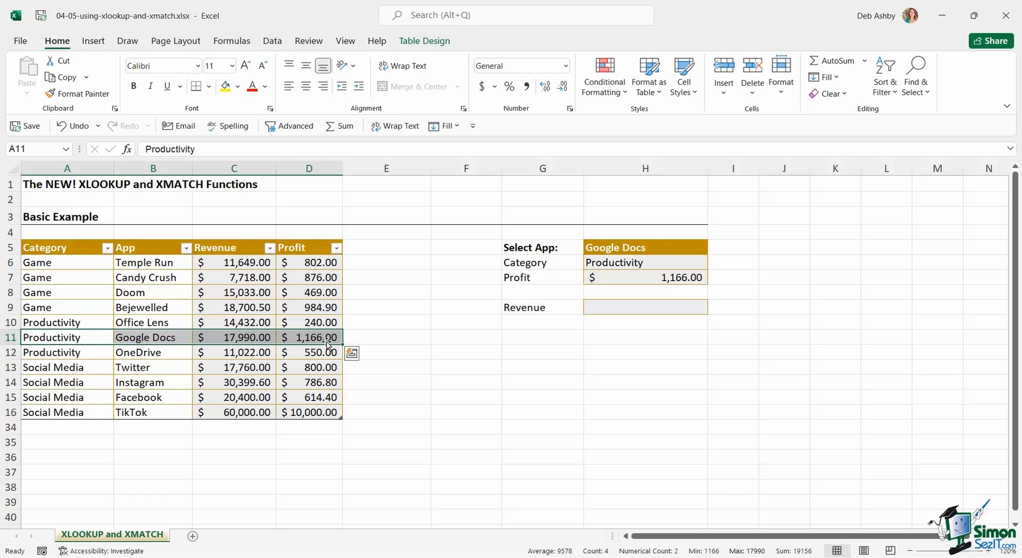
- Start an XLOOKUP formula in H9 with H5 as the lookup value and Apps_List[App] as the lookup array
click(605, 310)
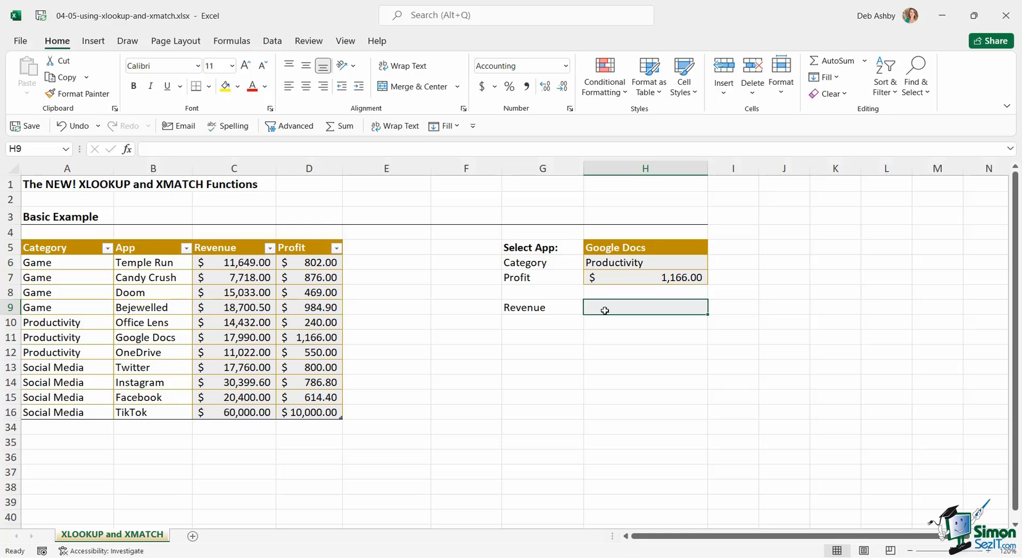
text(=XLOO)
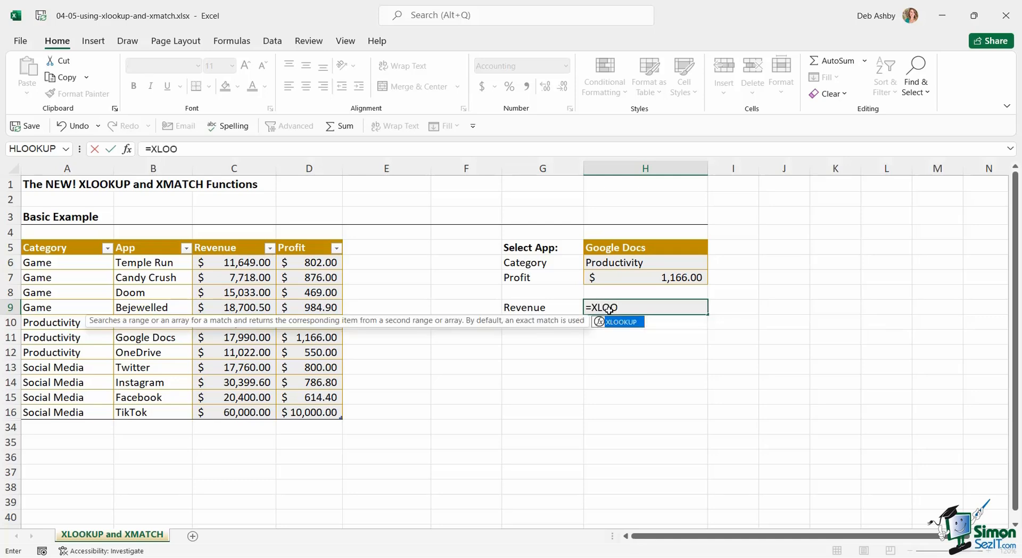
key(Tab)
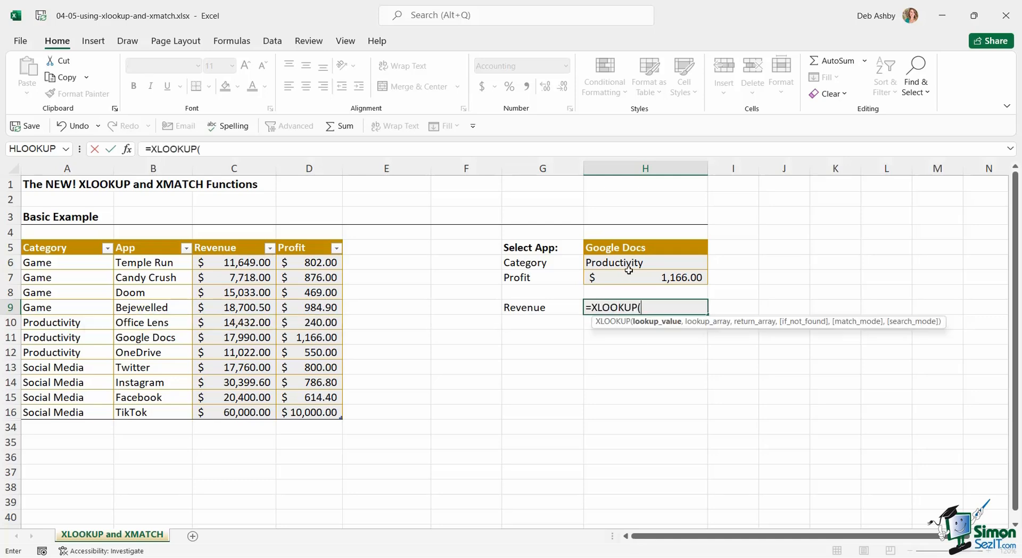
click(651, 248)
text(,)
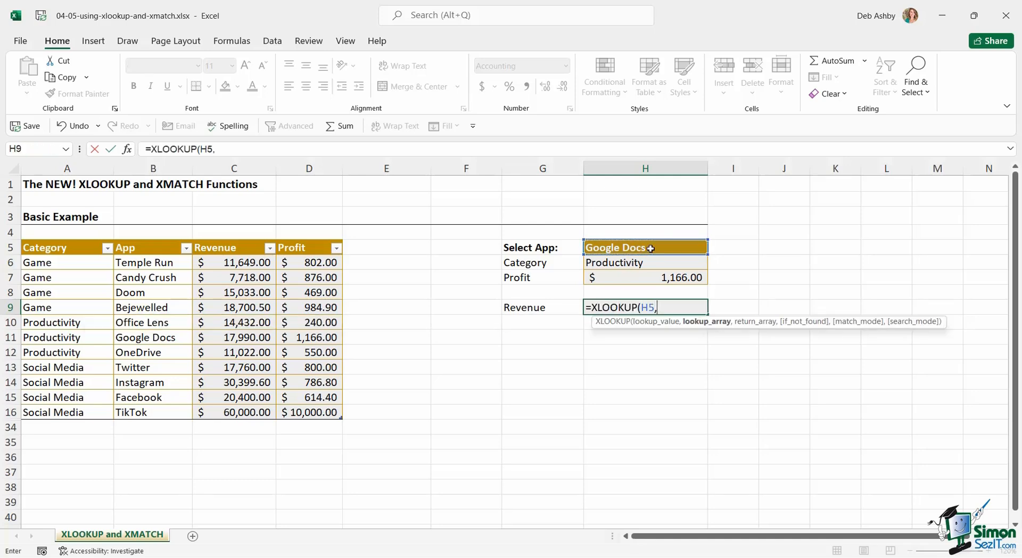
text(Apps)
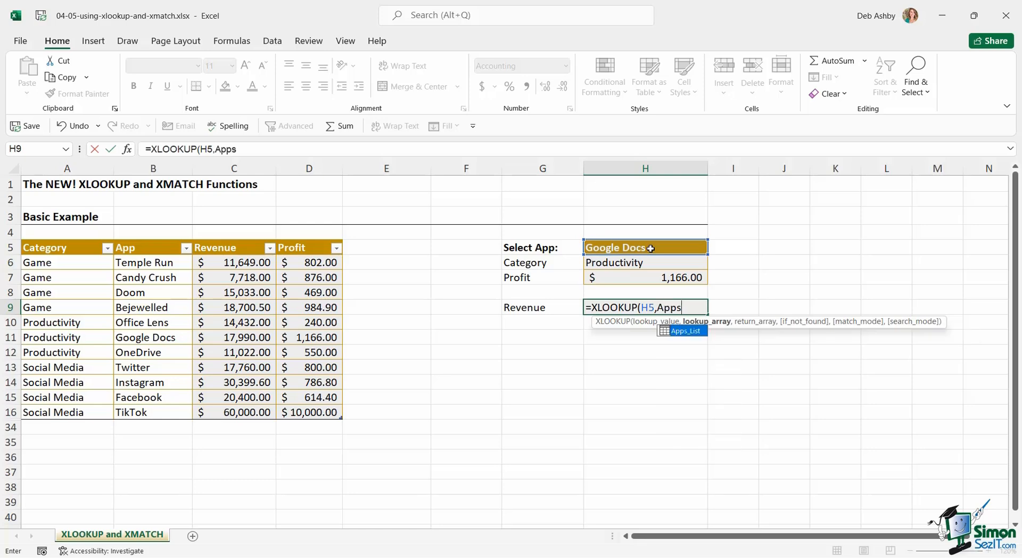
key(Tab)
text([)
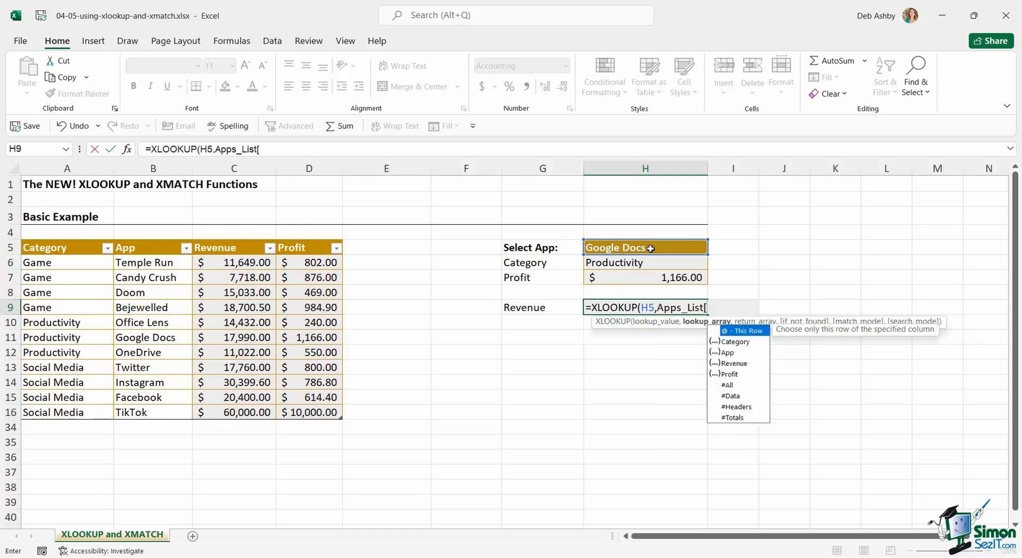
key(Down)
key(Down)
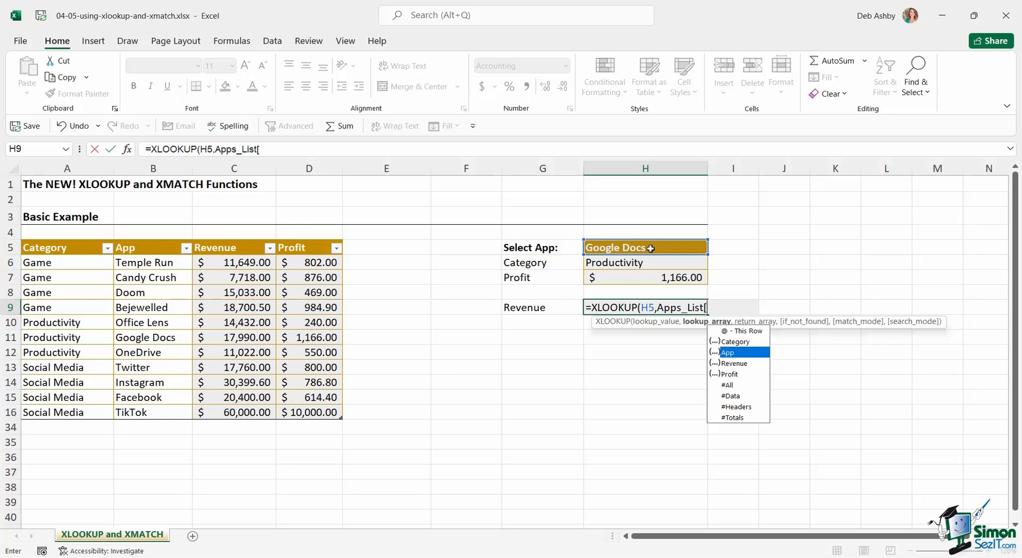
key(Tab)
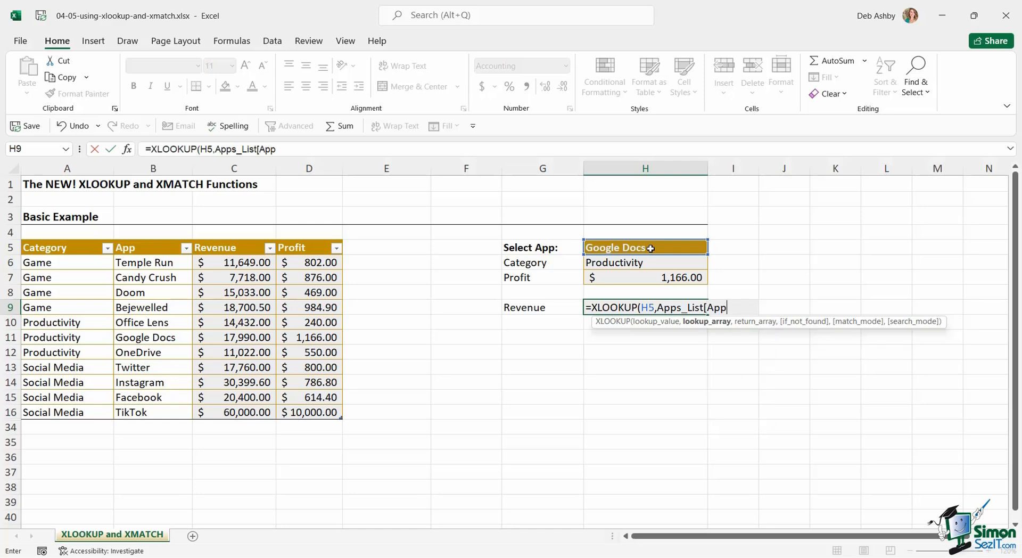
text(],)
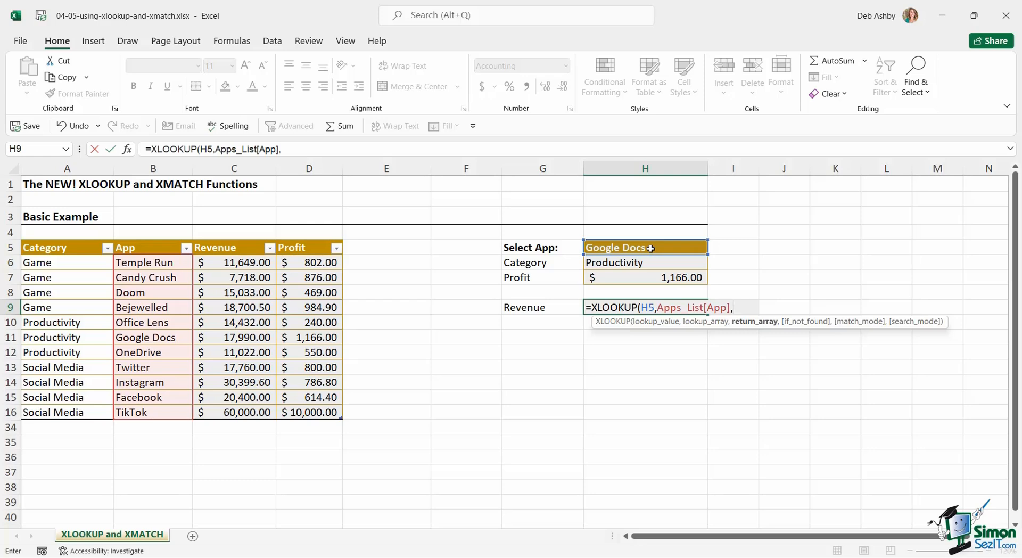
- Add Apps_List[Revenue] as the return array of the XLOOKUP in H9 and leave the if-not-found argument empty
text(Apps_List[)
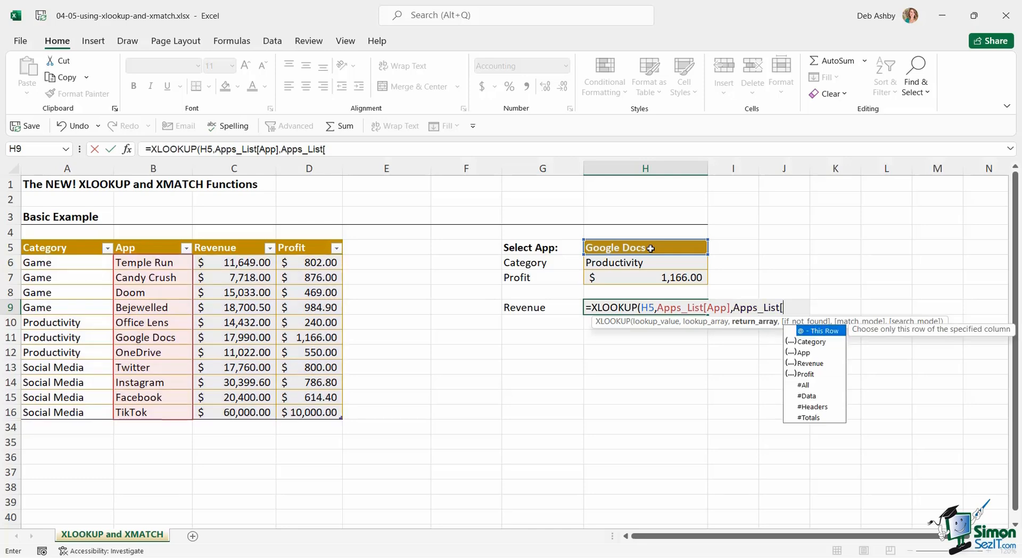
key(Down)
key(Down)
key(Down)
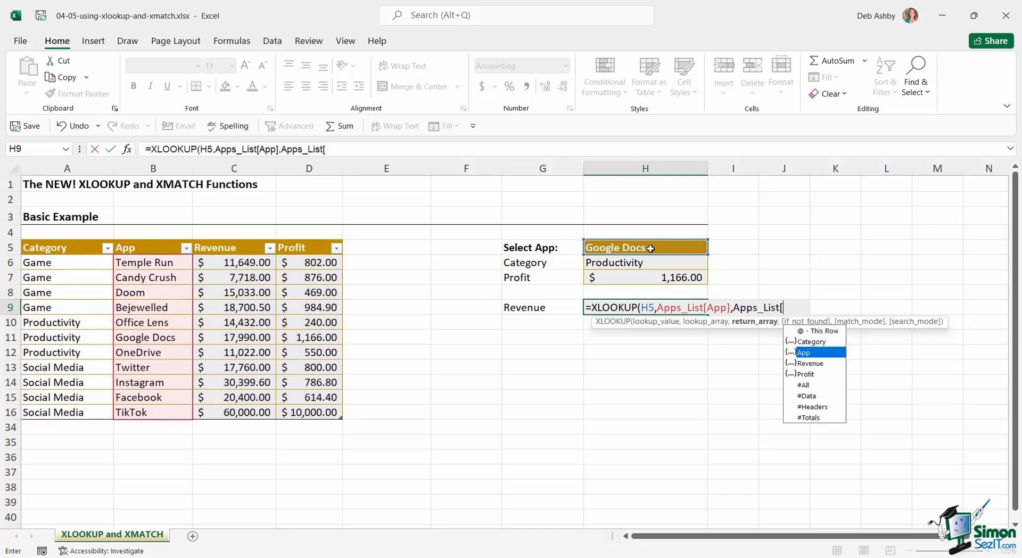
key(Tab)
text(],)
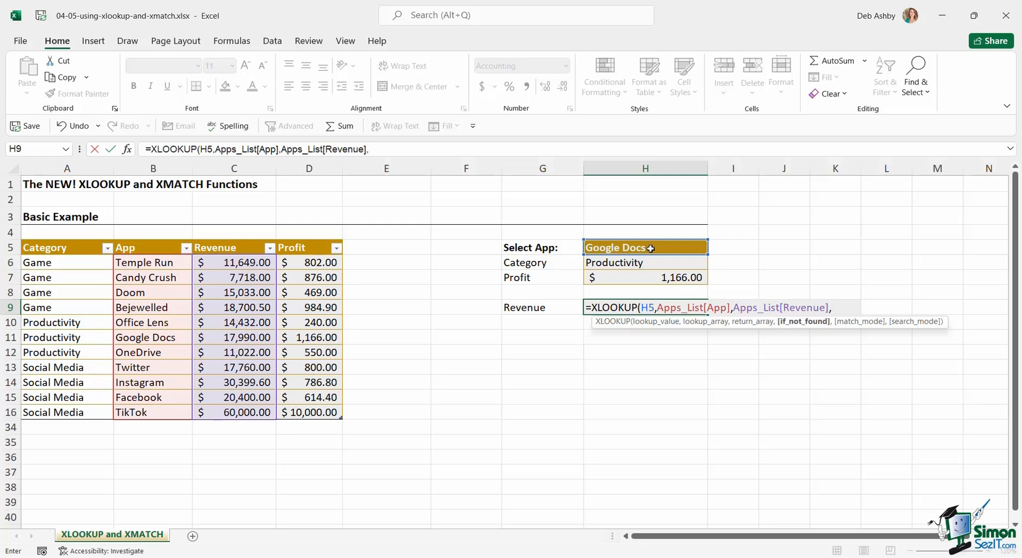
text(,)
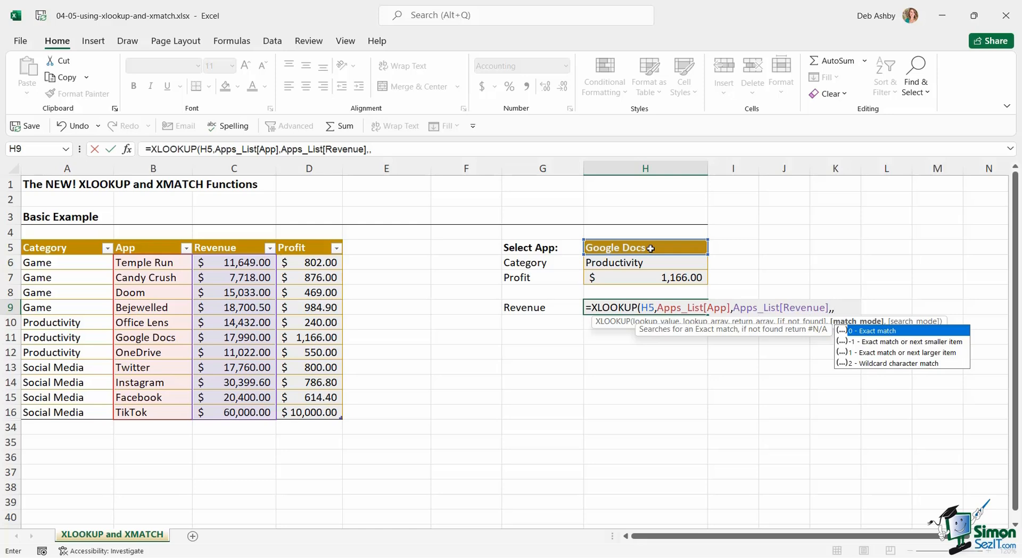
- Complete the H9 XLOOKUP with match mode 0 and search mode 1
text(0,1)
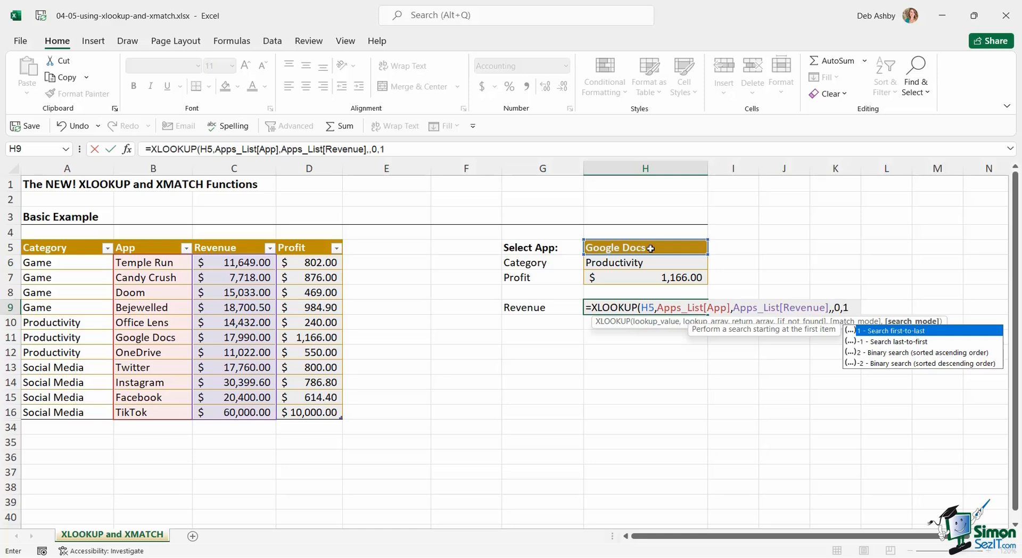
text())
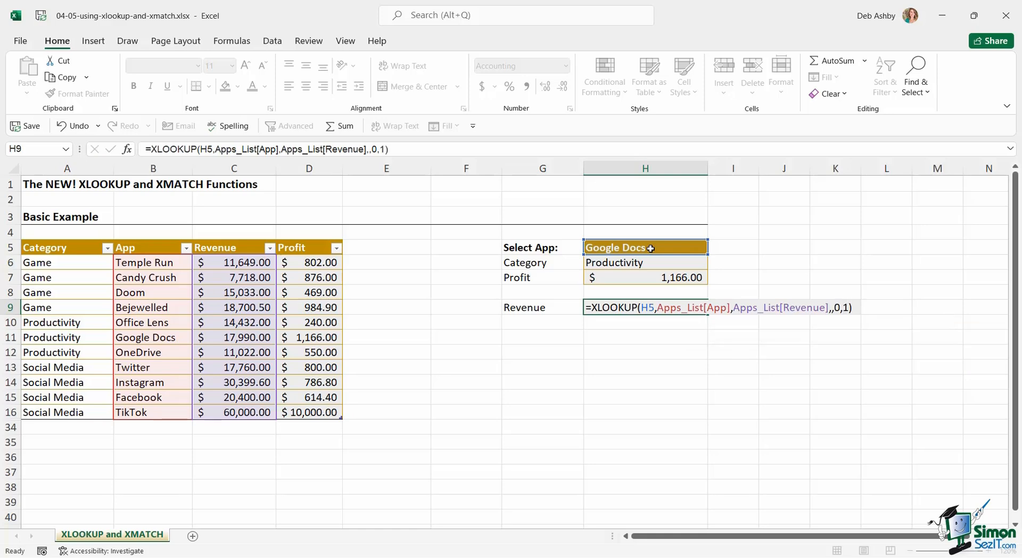
key(Return)
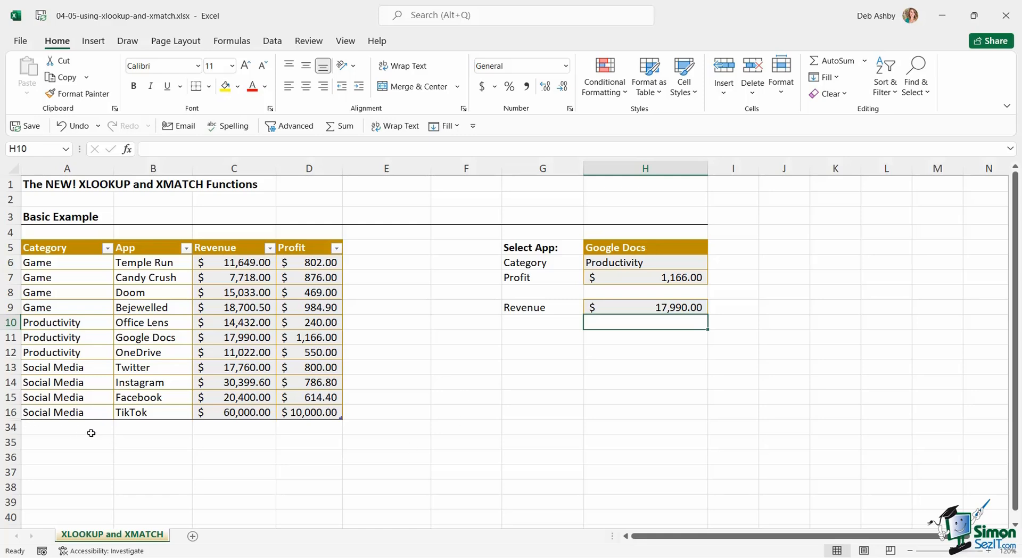
- Enter a new record in row 34 below the table: Utility, Google Docs, revenue 50000 and profit 5000
click(70, 427)
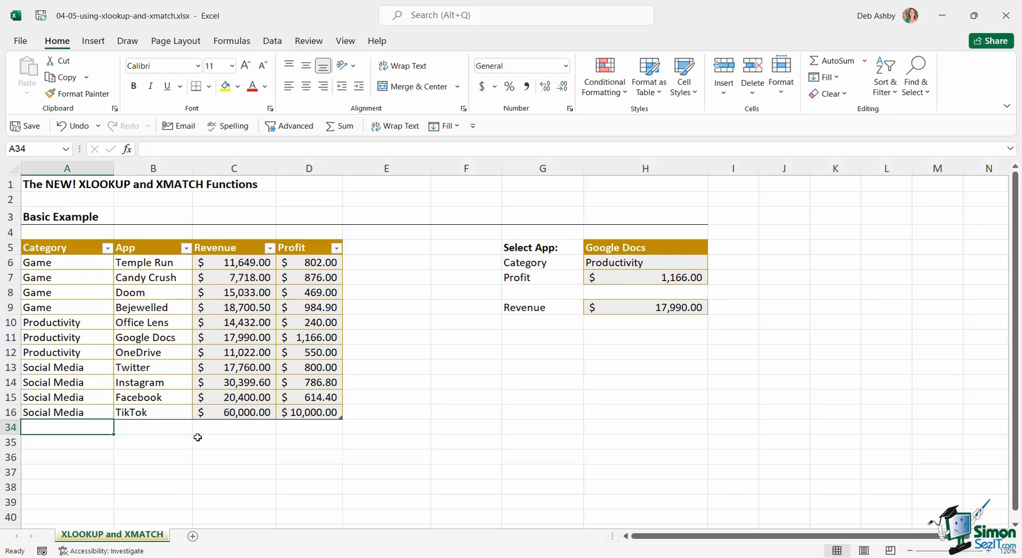
text(Uti)
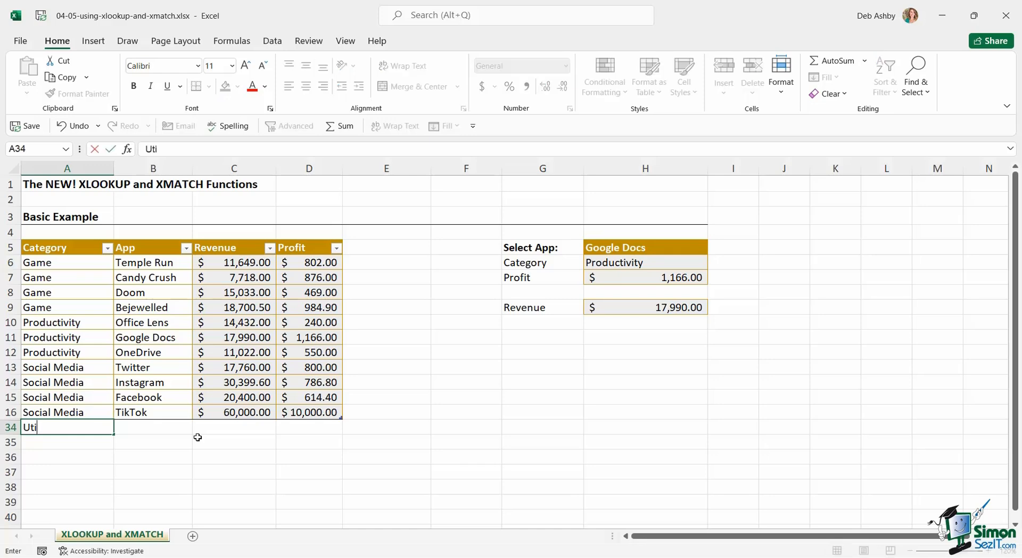
text(lity)
key(Tab)
text(G)
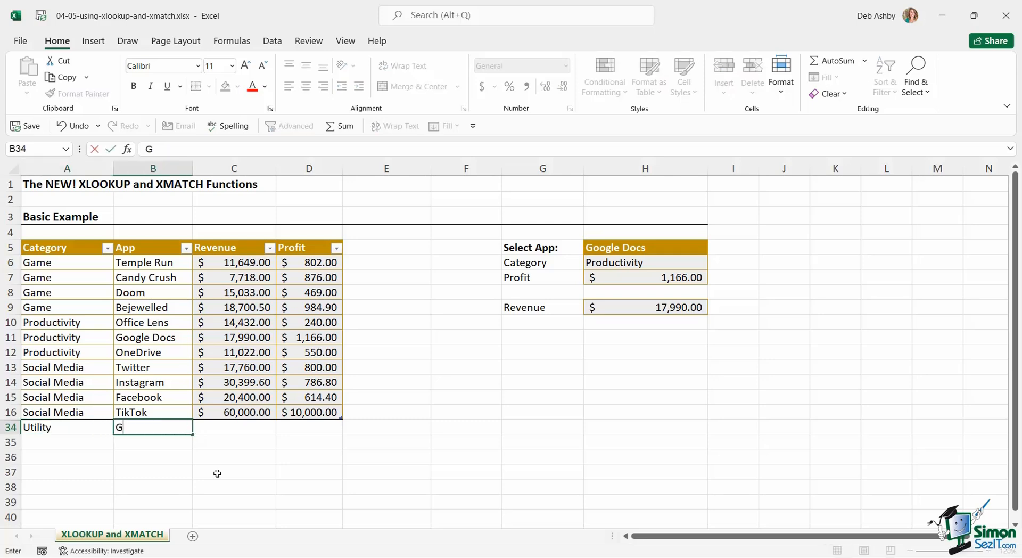
text(oogle Docs)
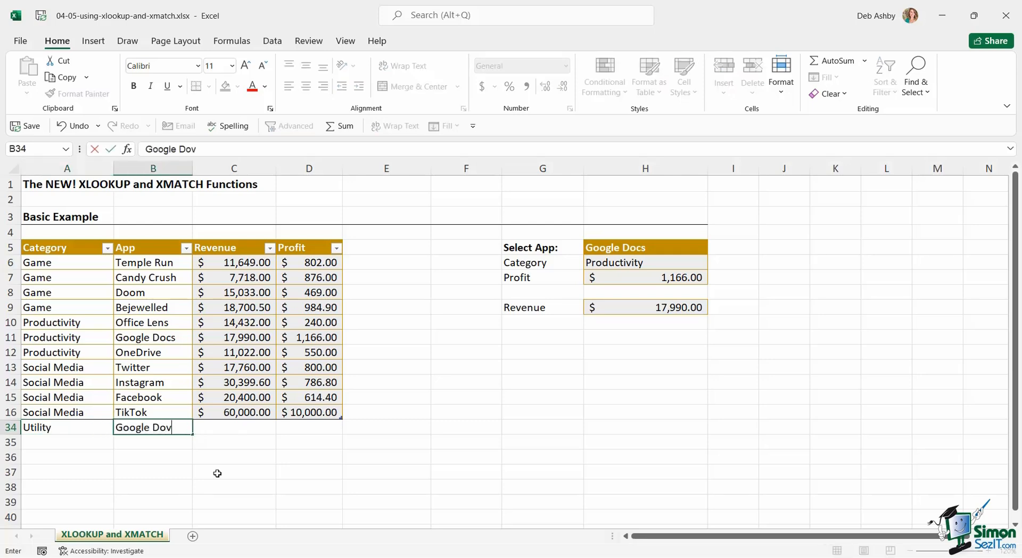
key(Tab)
text(50000)
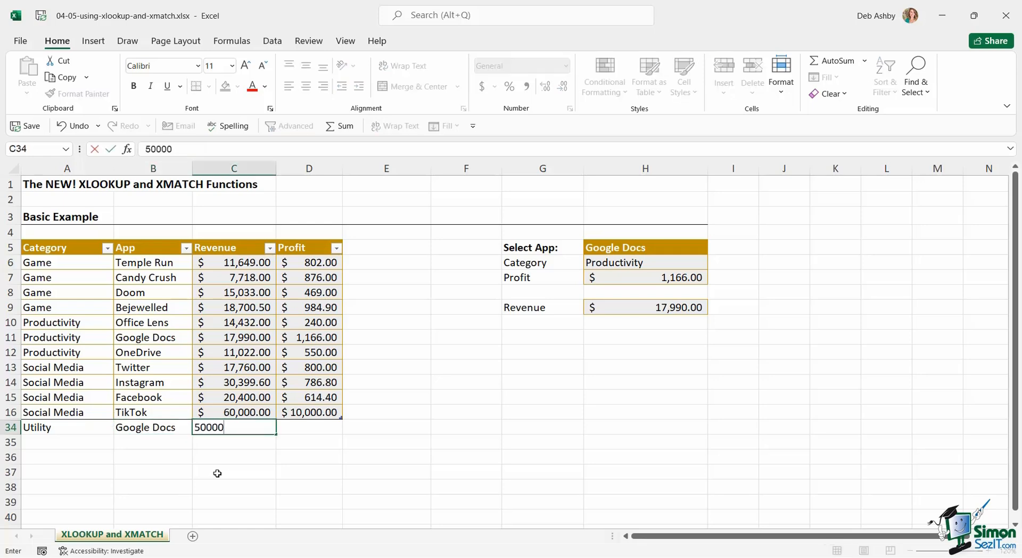
key(Tab)
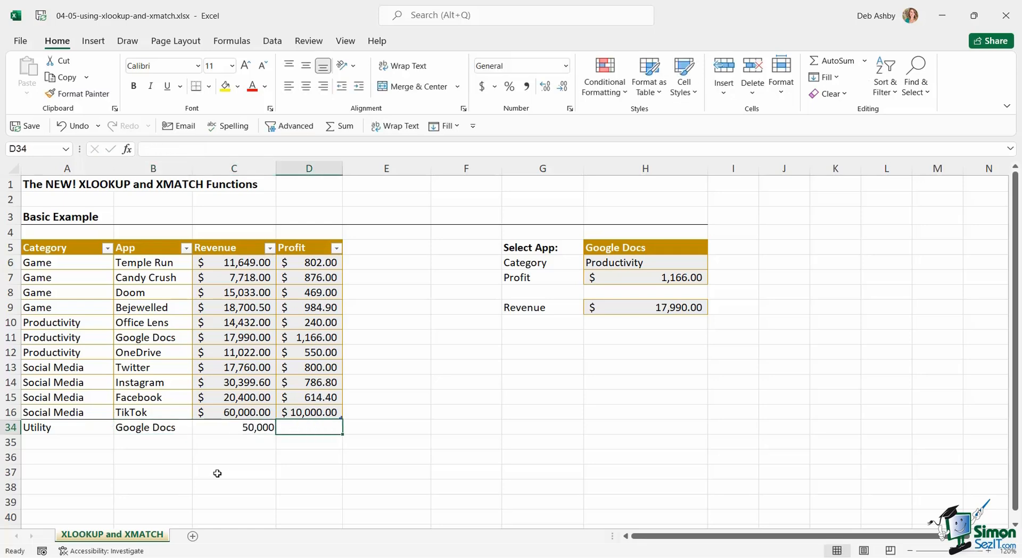
text(5000)
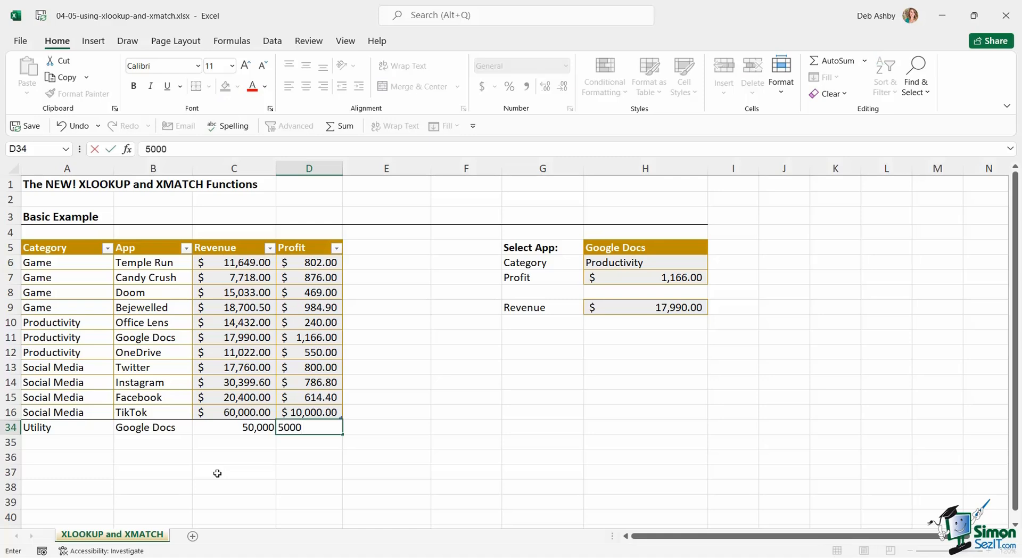
key(Return)
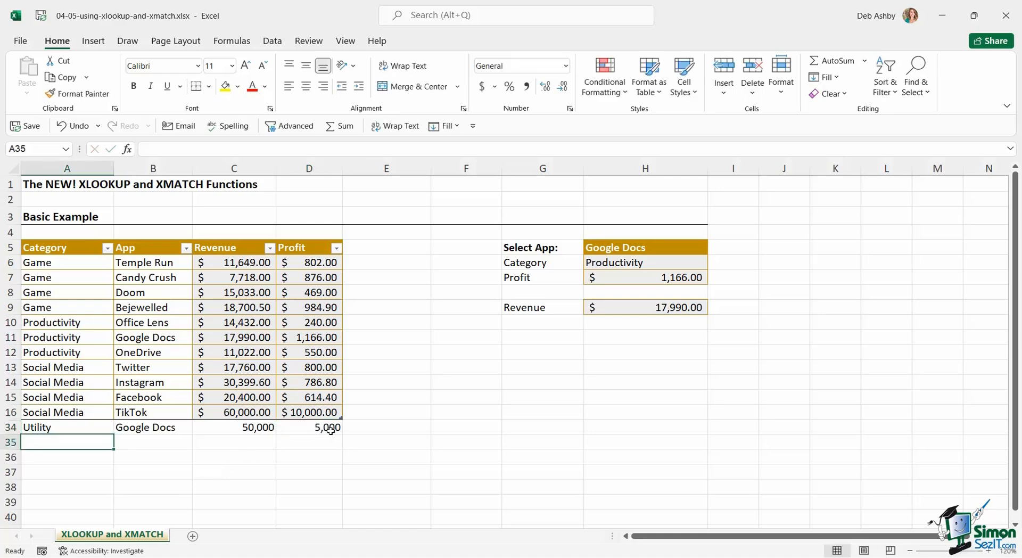
- Extend the Apps_List table by one row to include the new record in row 34
click(333, 413)
drag(342, 419, 343, 434)
click(384, 432)
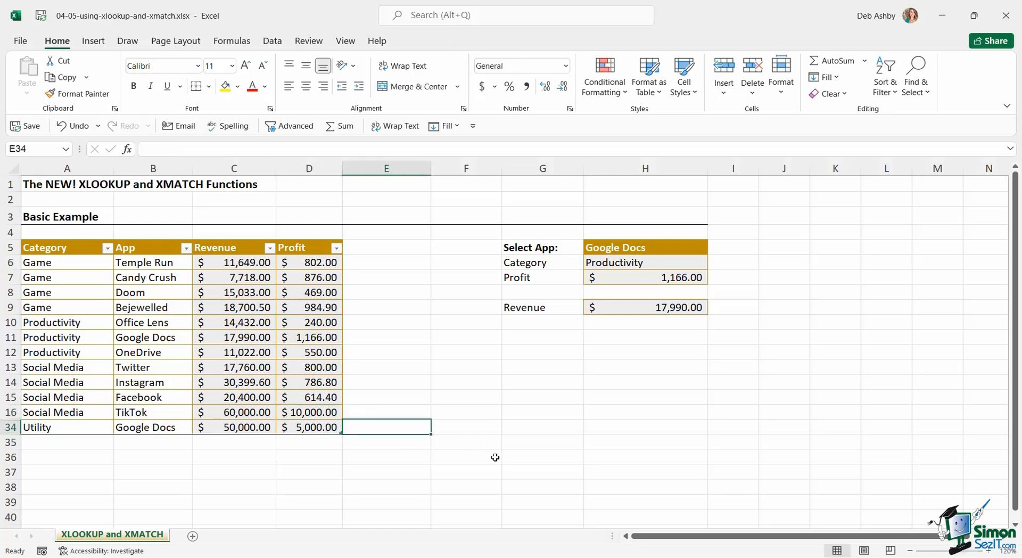
- Check the App column for both Google Docs entries and compare the H9 revenue with the revenue in C11
click(143, 430)
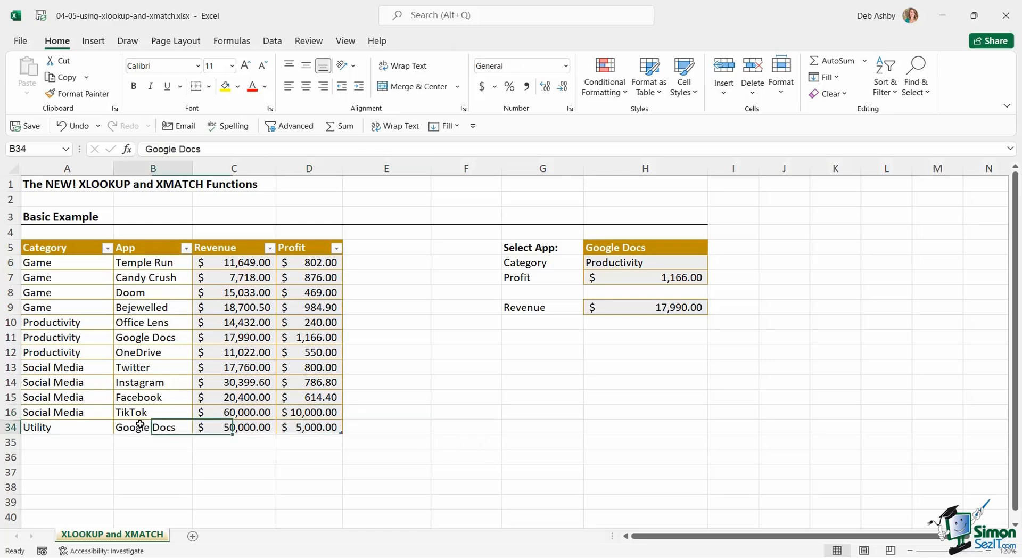
drag(164, 262, 160, 428)
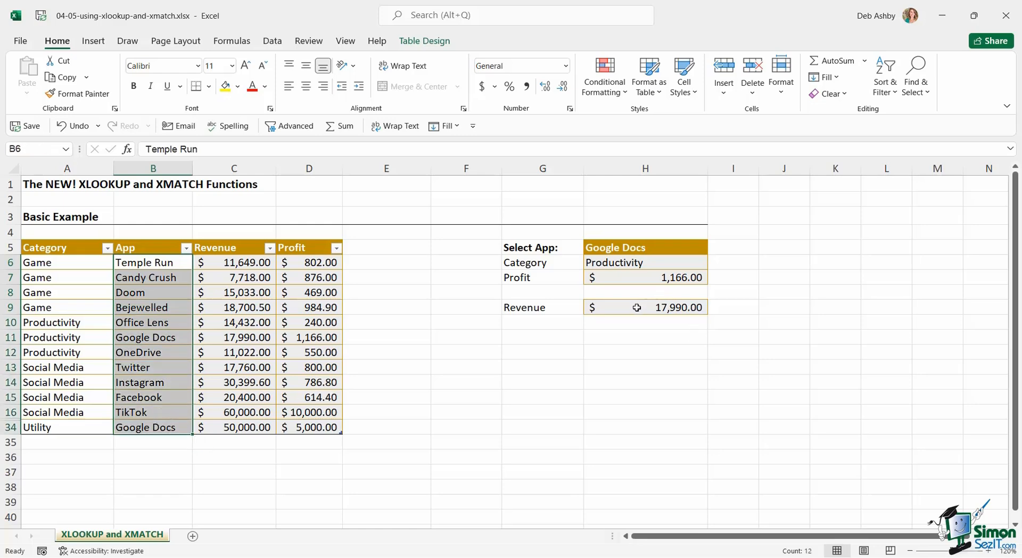
click(669, 308)
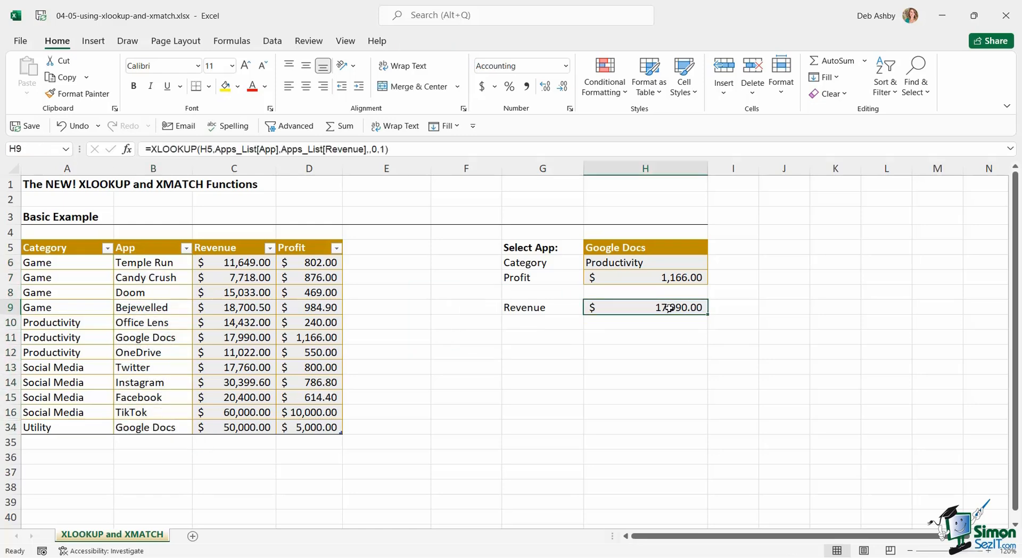
click(241, 340)
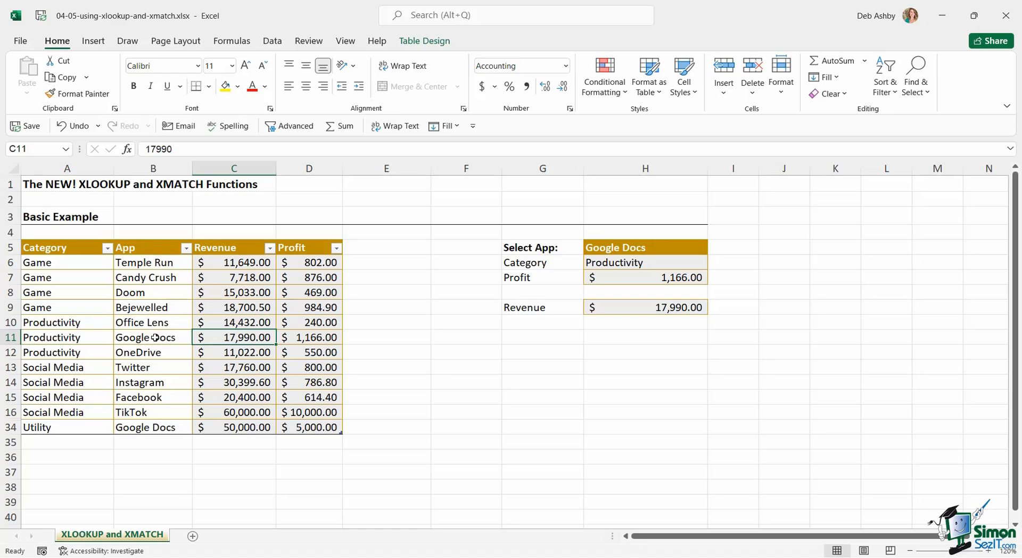
- Change the search mode of the H9 XLOOKUP to -1, searching last-to-first
double_click(666, 308)
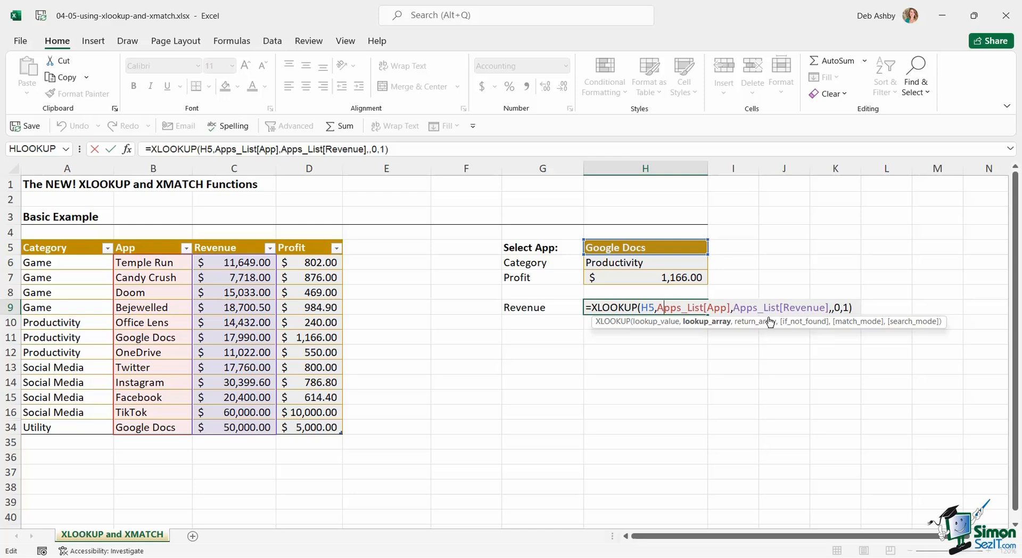
click(848, 306)
key(BackSpace)
key(BackSpace)
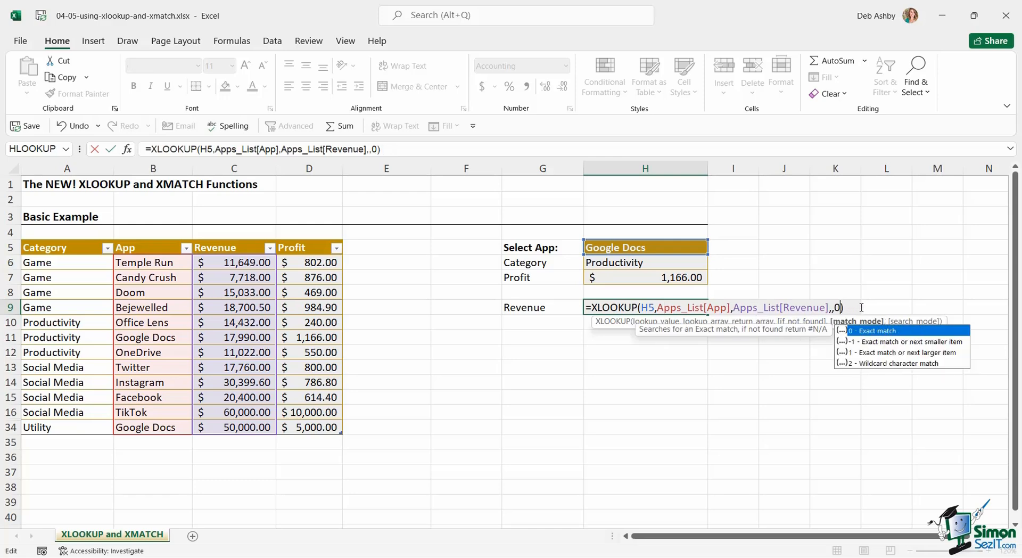
text(,)
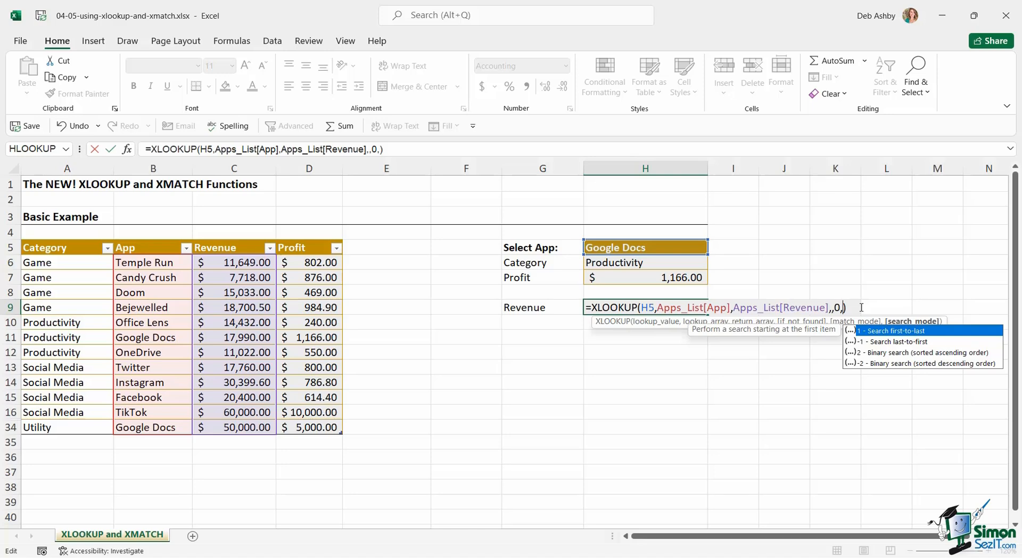
text(-1)
key(Return)
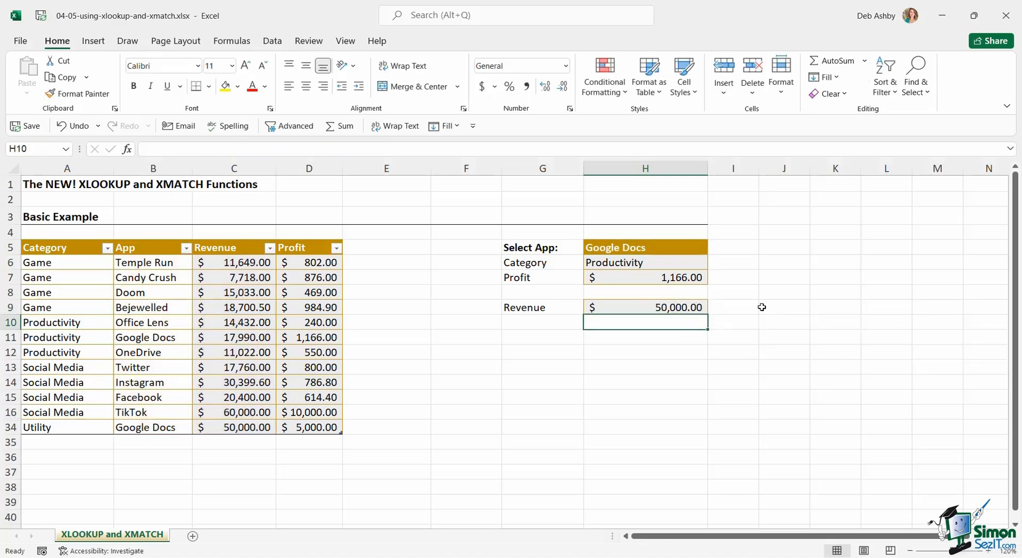
- Compare the H9 revenue with the Utility record in row 34, and review the XLOOKUP formulas in H7 and H6
click(696, 306)
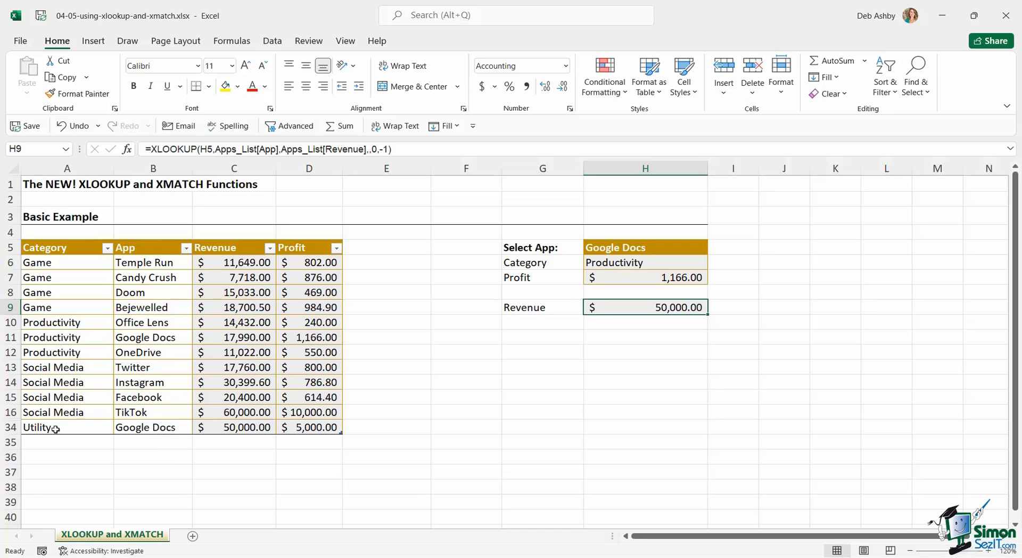
drag(55, 429, 306, 429)
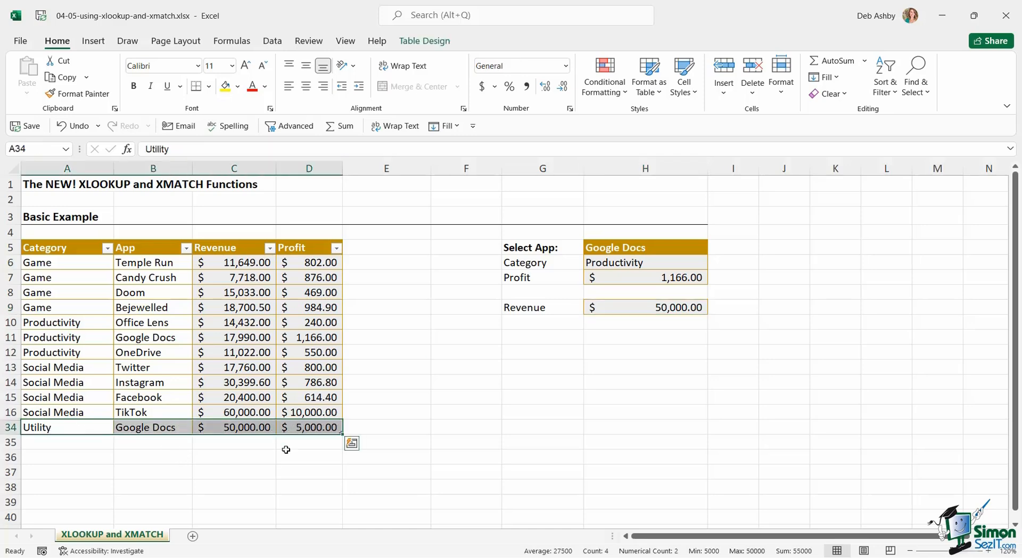
click(261, 429)
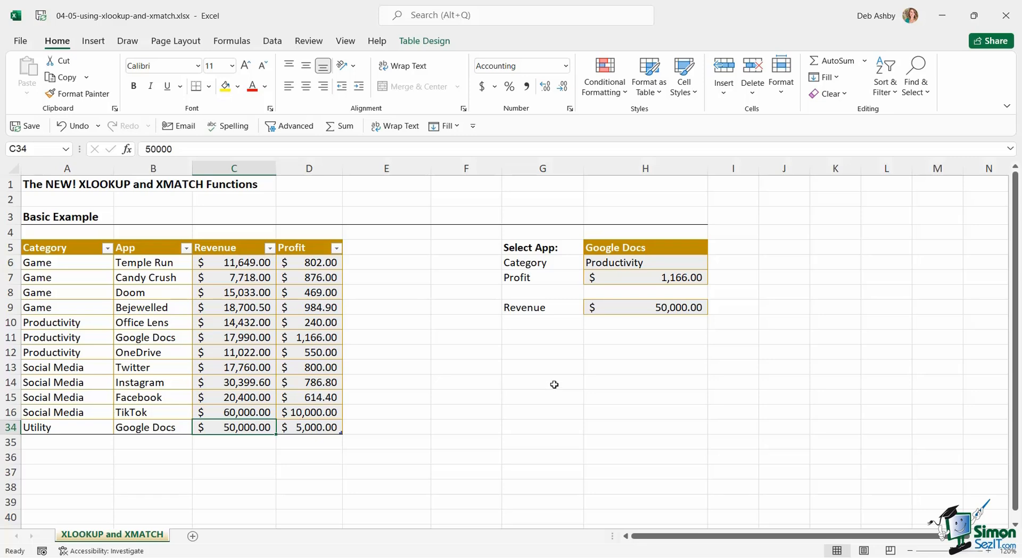
click(681, 349)
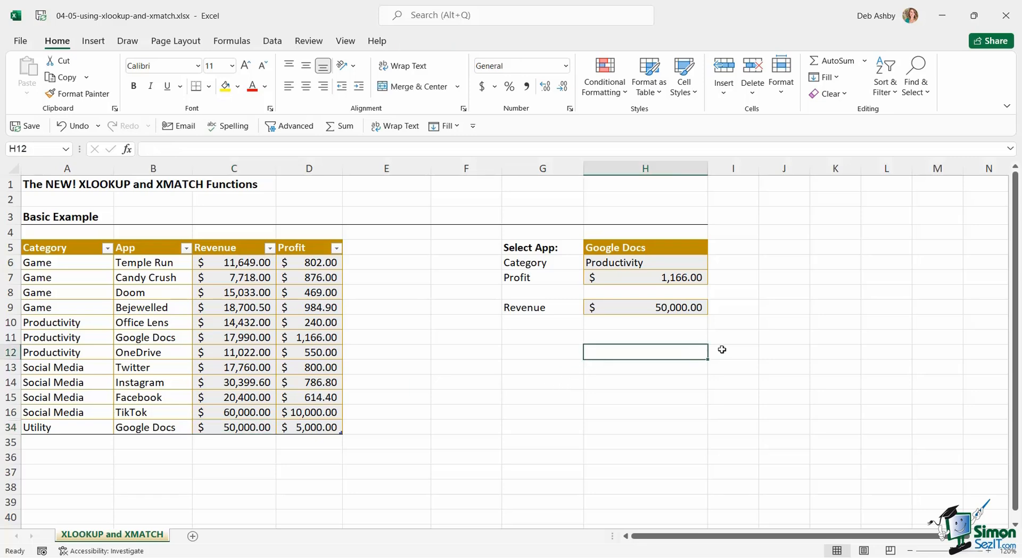
click(651, 281)
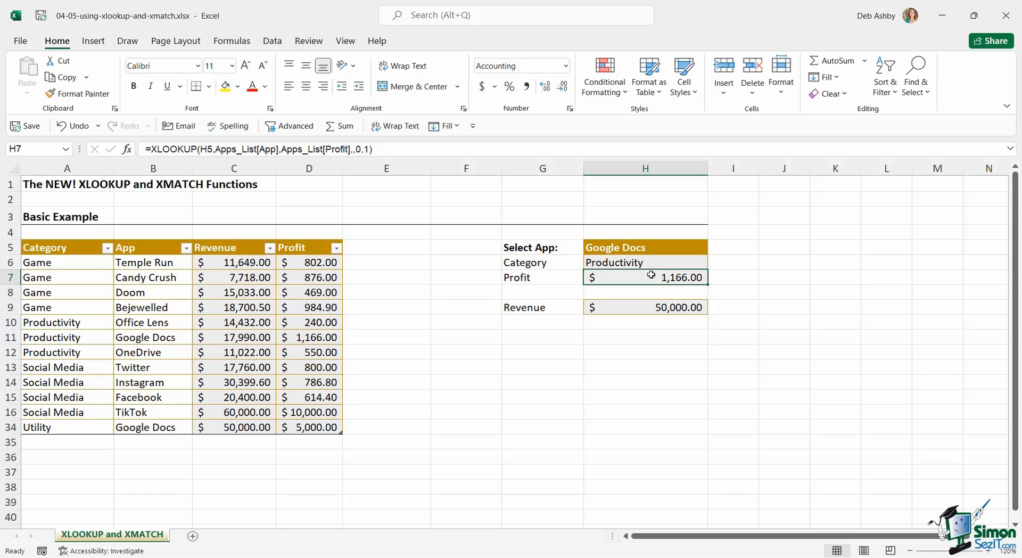
click(647, 264)
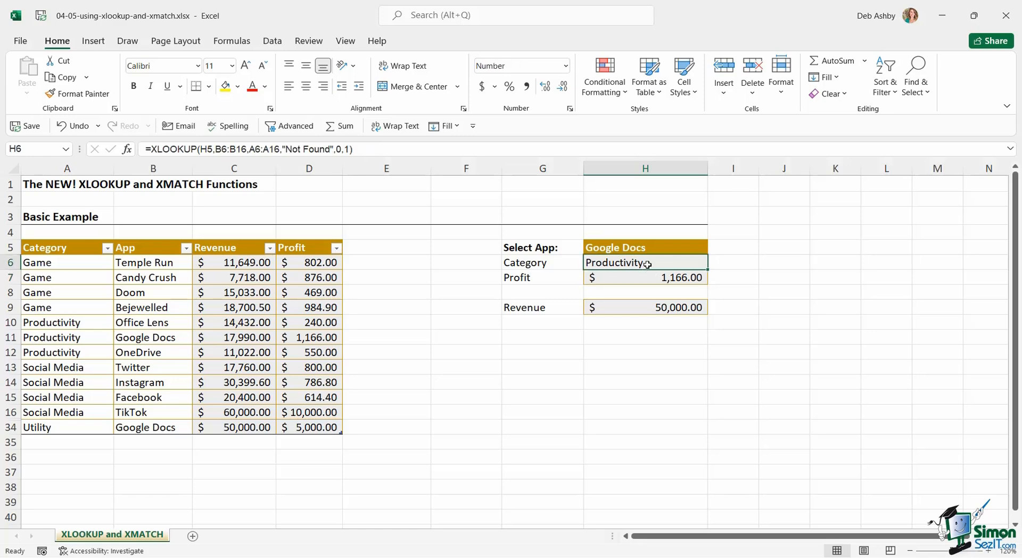
click(745, 293)
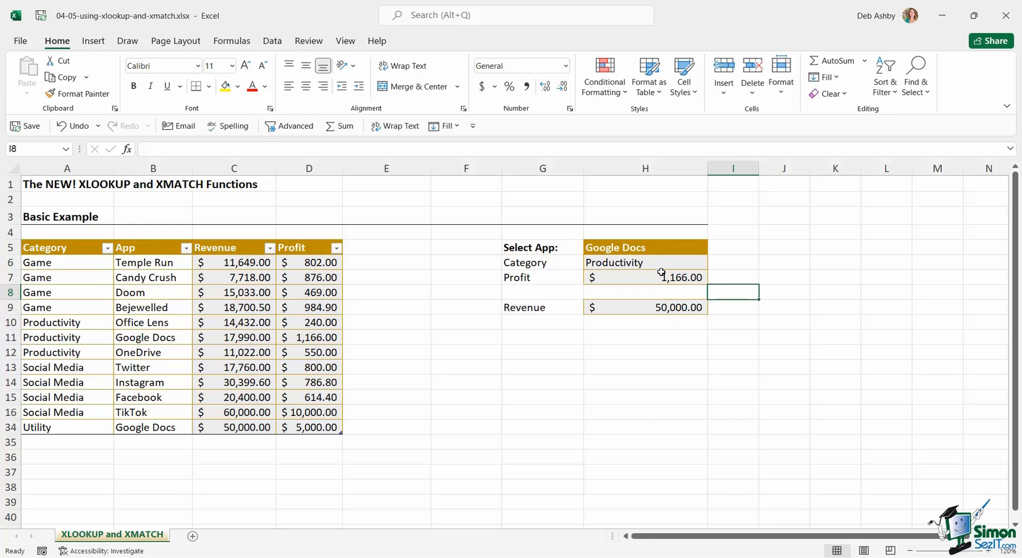
- Clear the XLOOKUP formulas from the category, profit and revenue cells H6, H7 and H9
drag(661, 262, 662, 278)
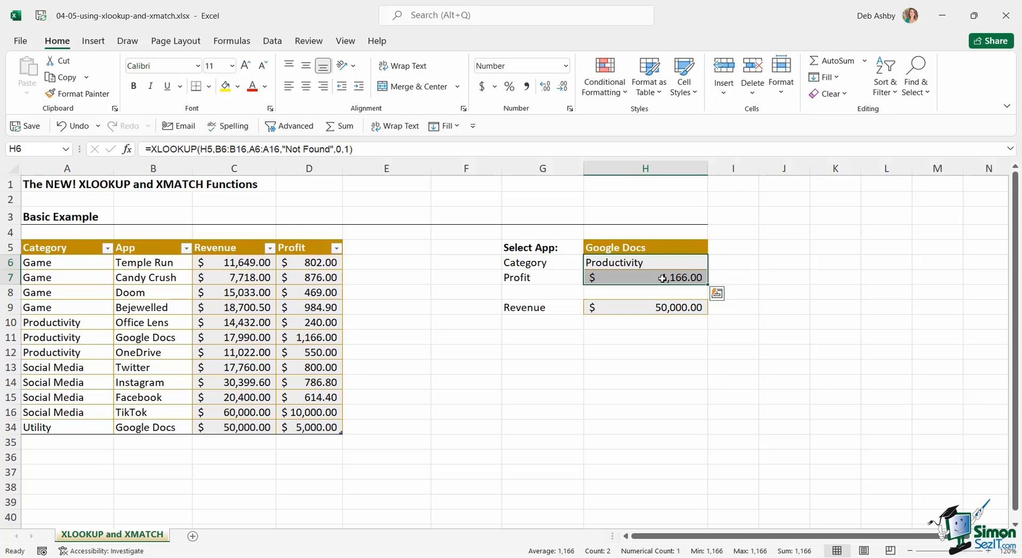
key(Delete)
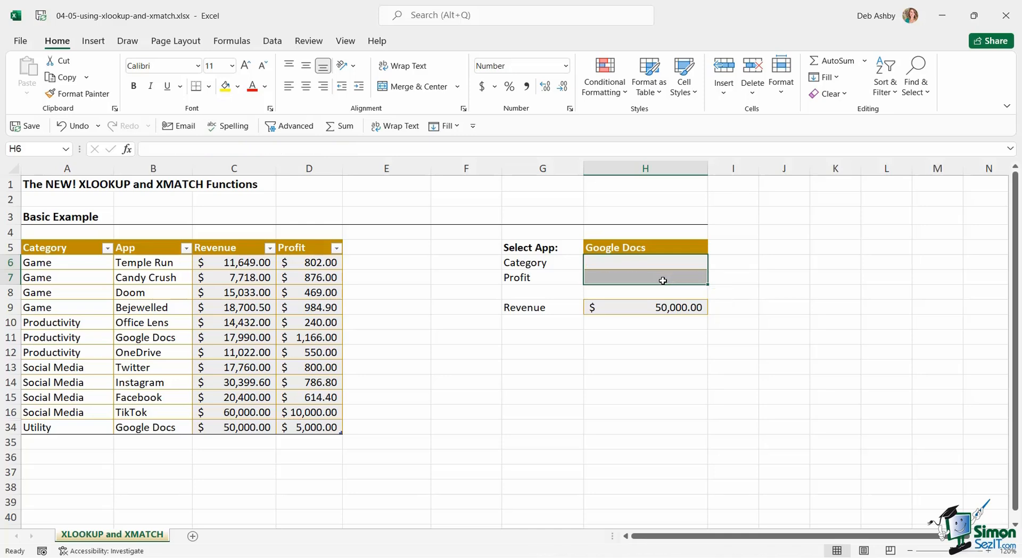
click(664, 307)
key(Delete)
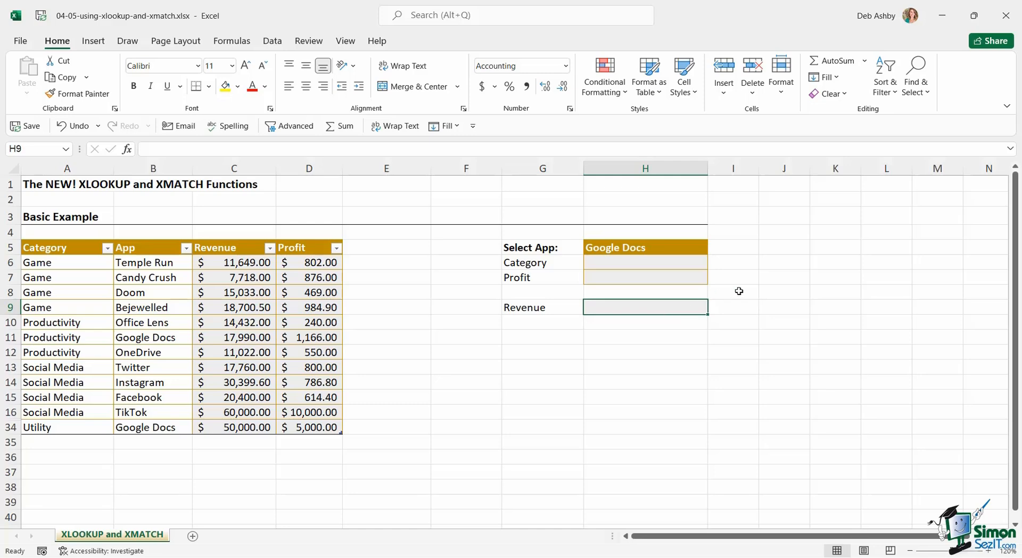
- Start an INDEX formula in the category cell H6 with the Apps_List[Category] column as its array
click(621, 261)
text(=INDEX)
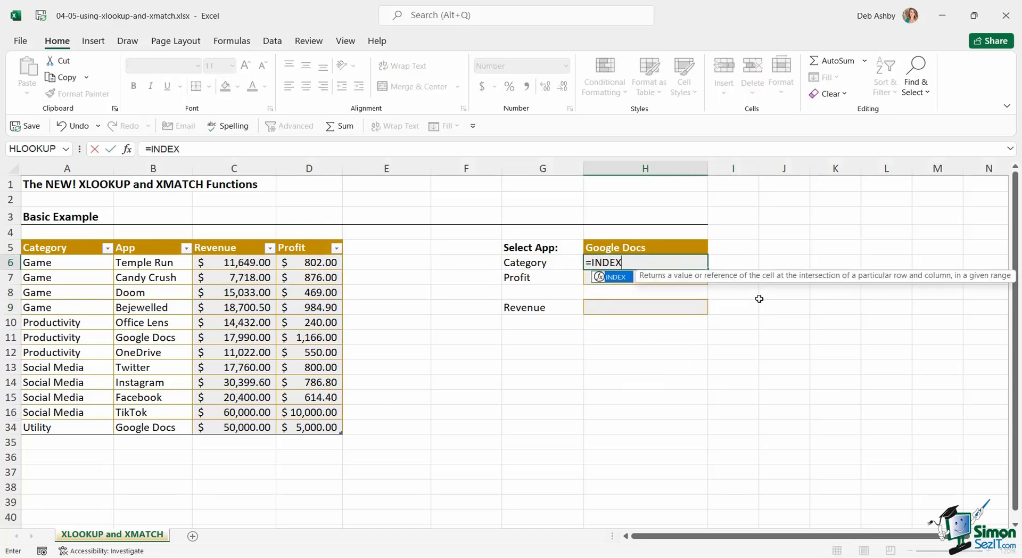
text(()
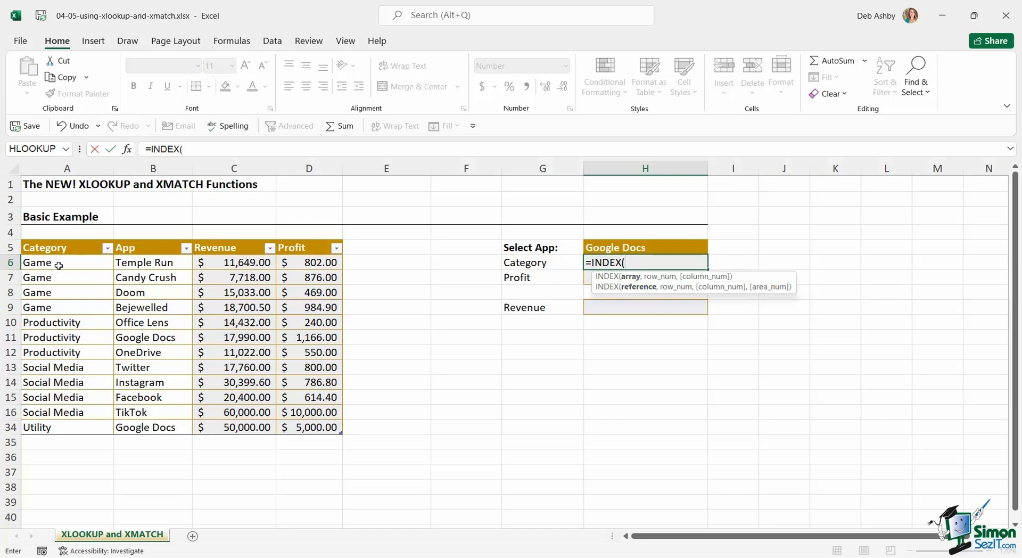
drag(58, 265, 59, 429)
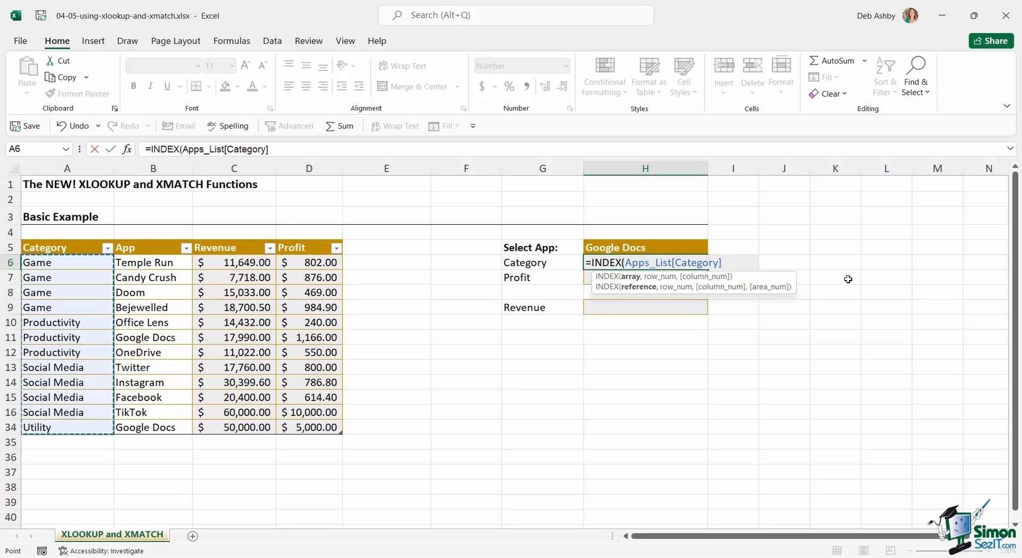
text(,)
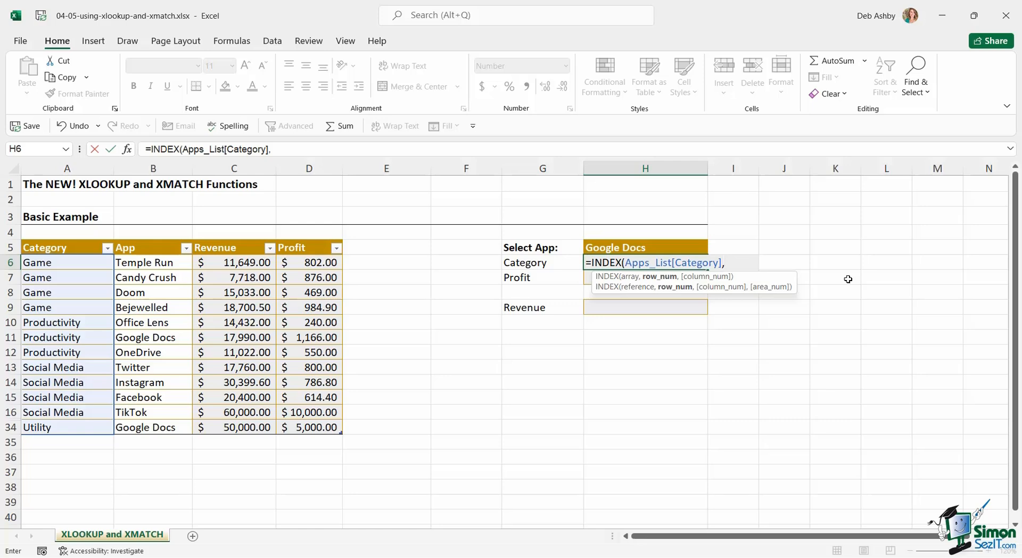
- Complete the H6 formula with XMATCH(H5,Apps_List[App],0,-1) as the row number, and check its result against the record in row 34
text(xmatch)
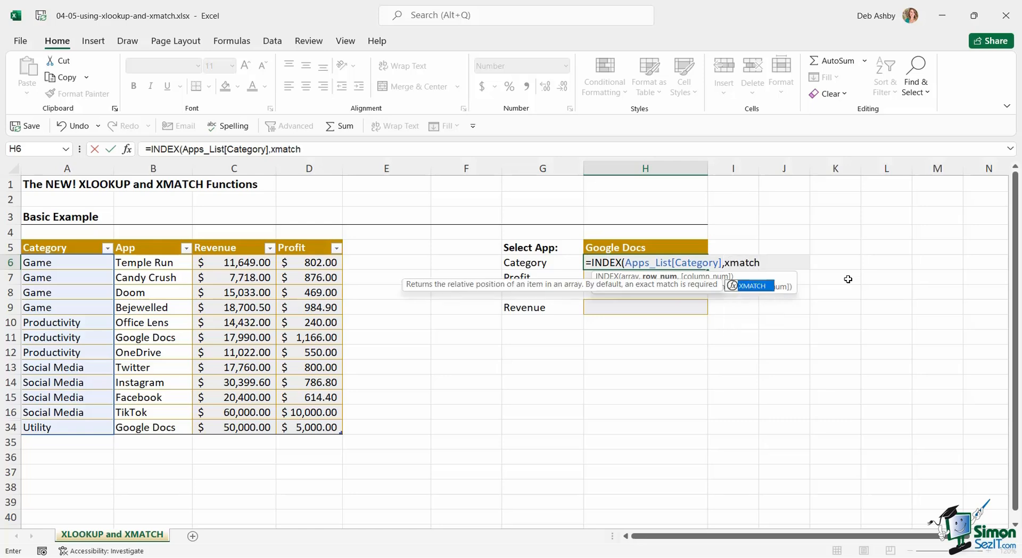
key(Tab)
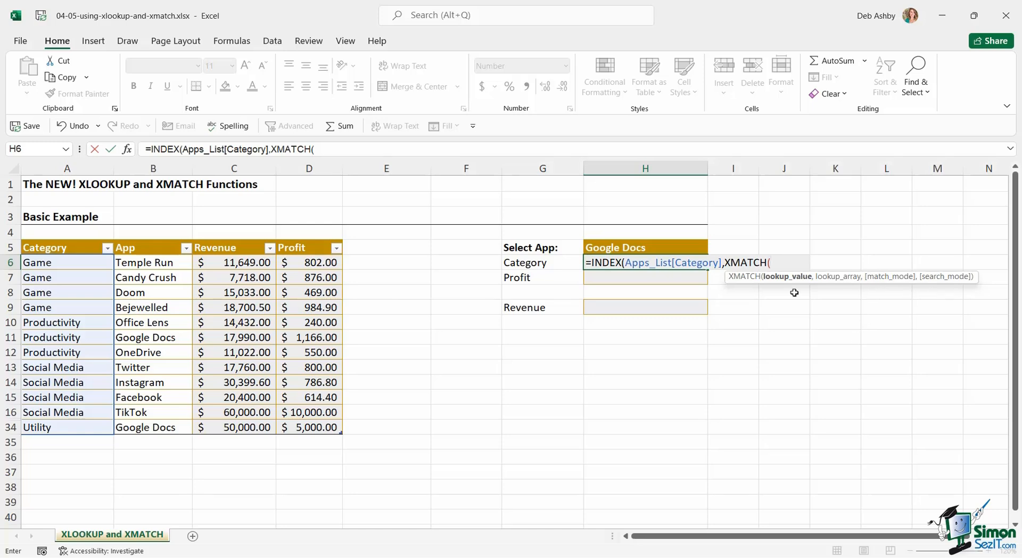
click(673, 247)
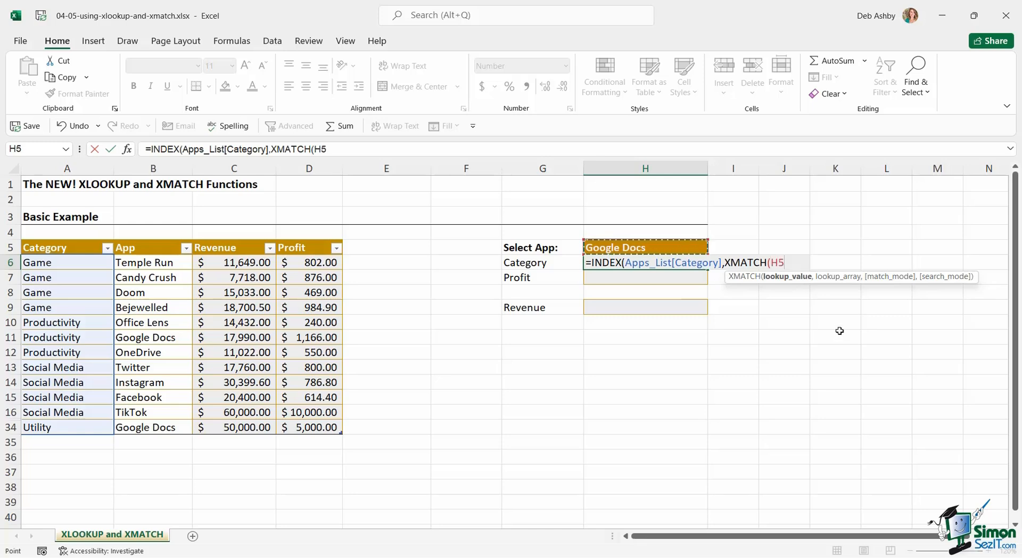
text(,)
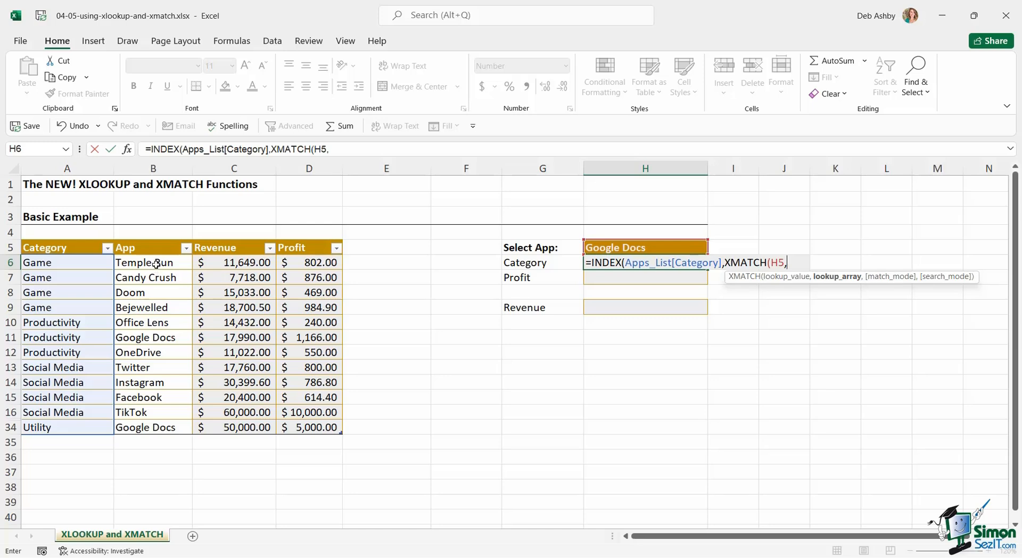
drag(156, 263, 206, 430)
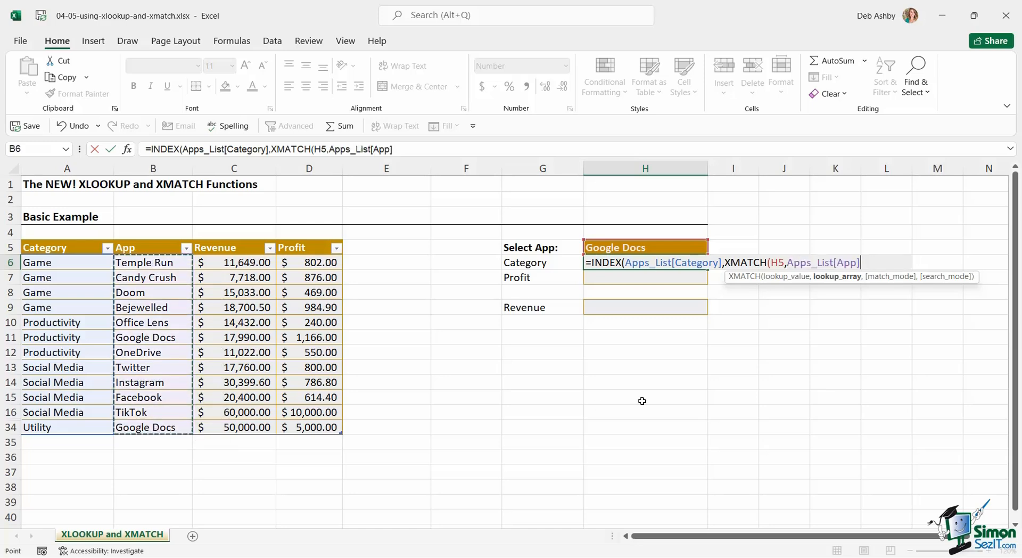
text(,)
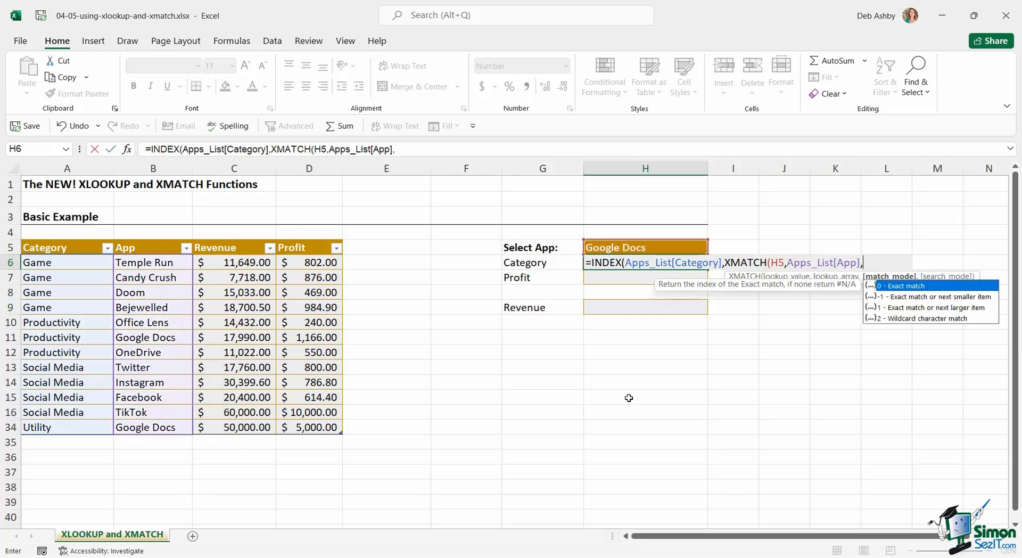
text(0,)
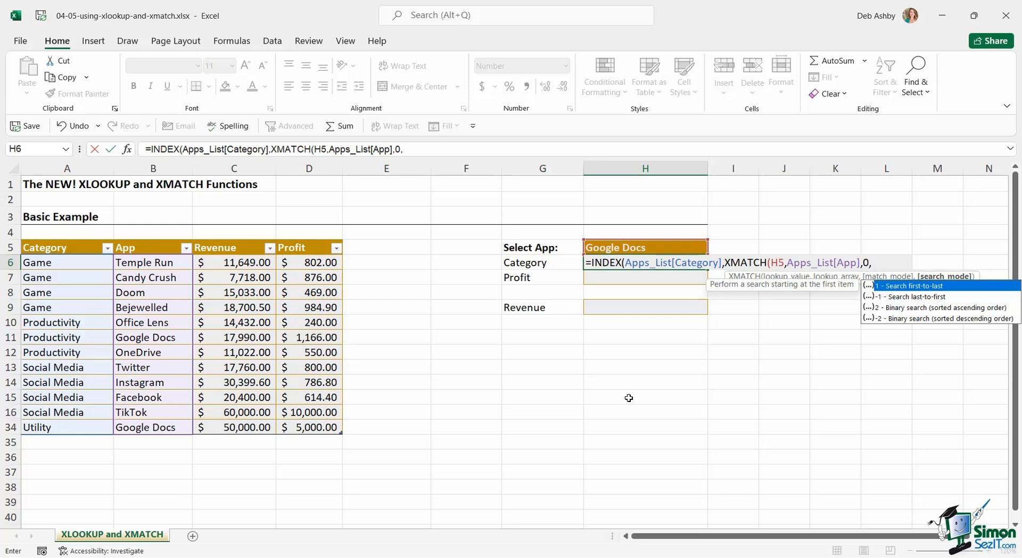
text(-1))
key(Return)
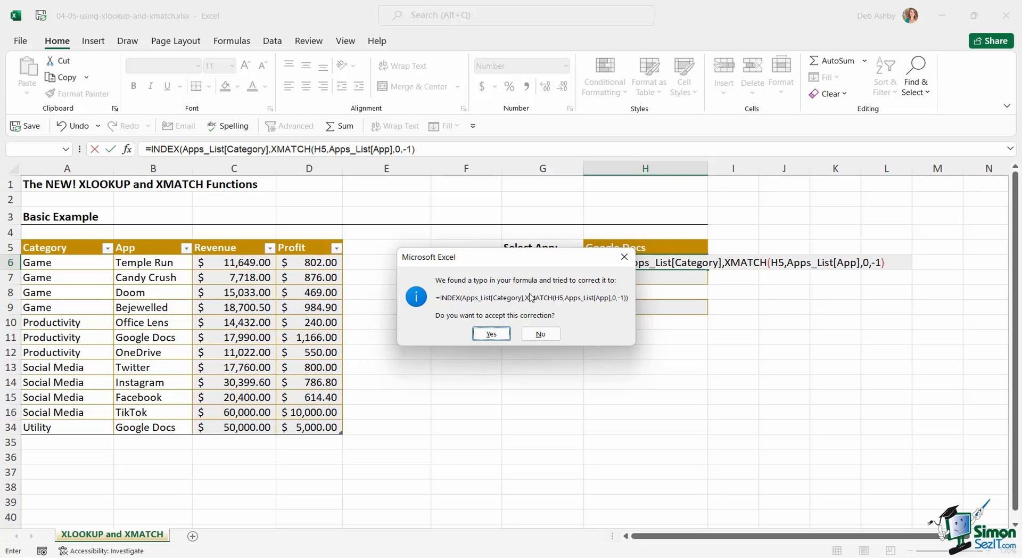
click(500, 335)
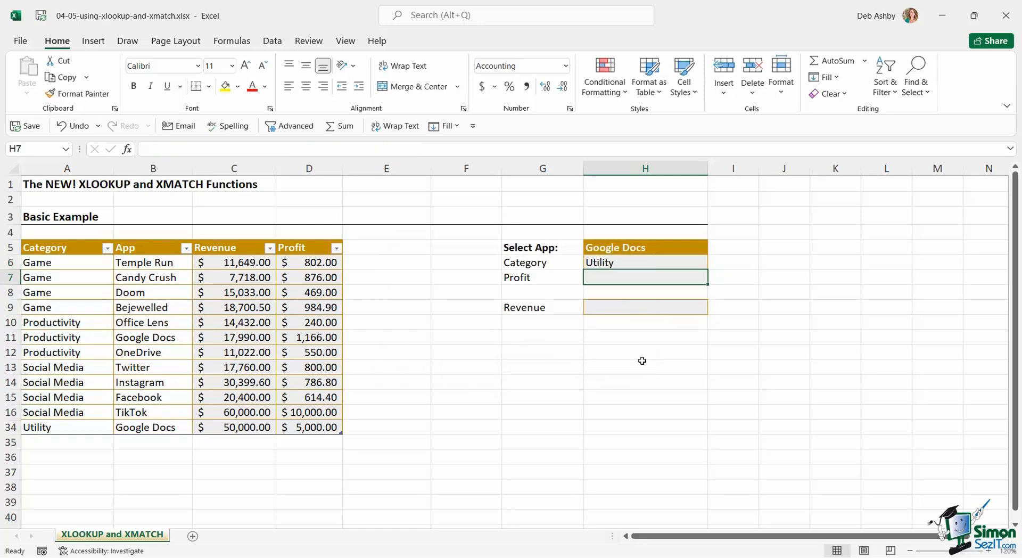
click(627, 265)
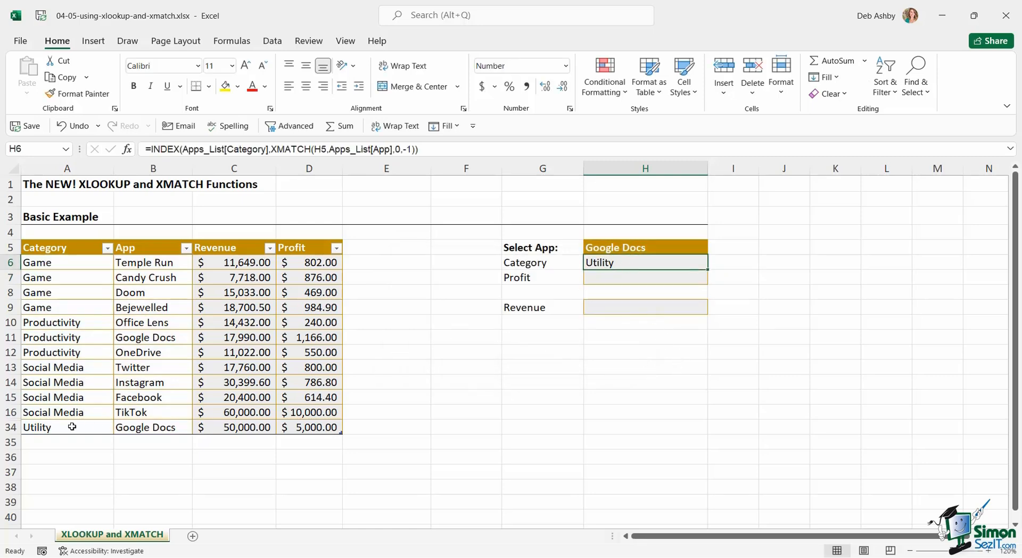
drag(64, 427, 298, 433)
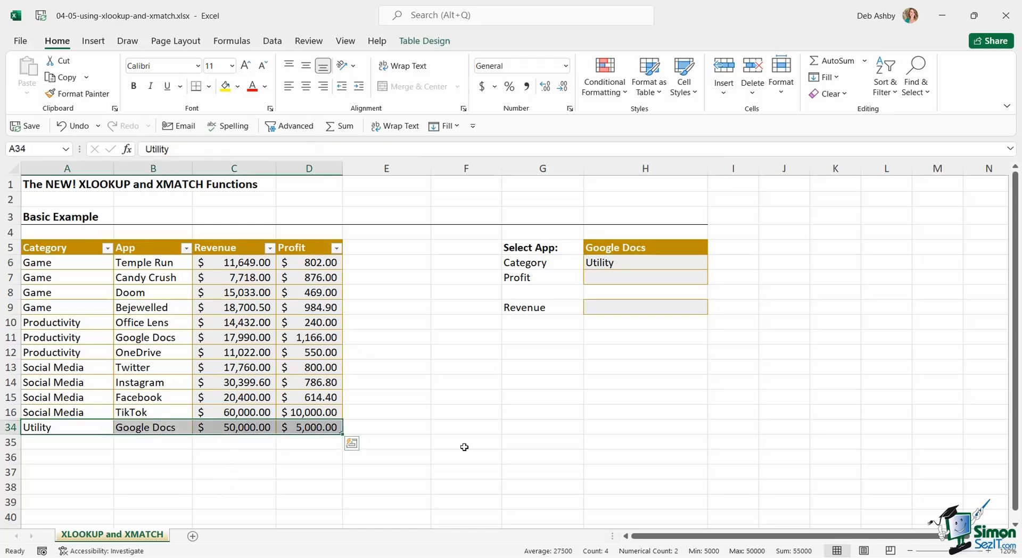
- Enter a standalone =XMATCH(H5,Apps_List[App],0,1) in H11 to find the selected app's position searching first-to-last
click(663, 339)
text(=XMACT)
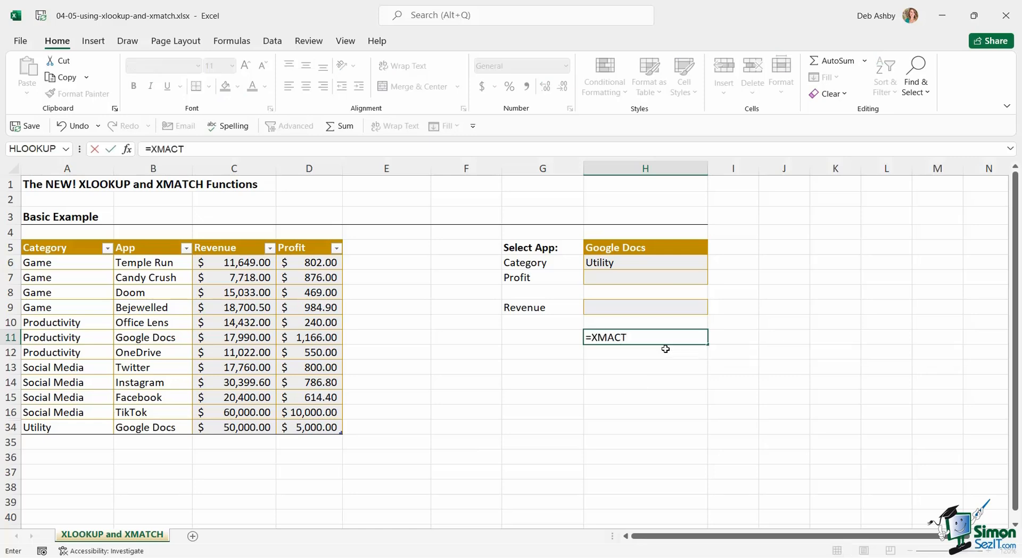
key(BackSpace)
key(BackSpace)
text(TCH)
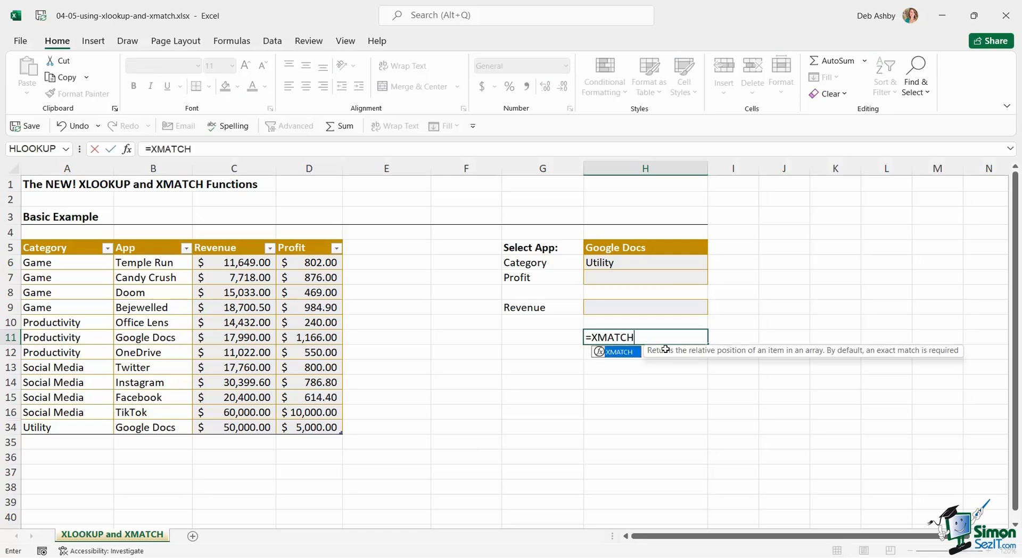
text(()
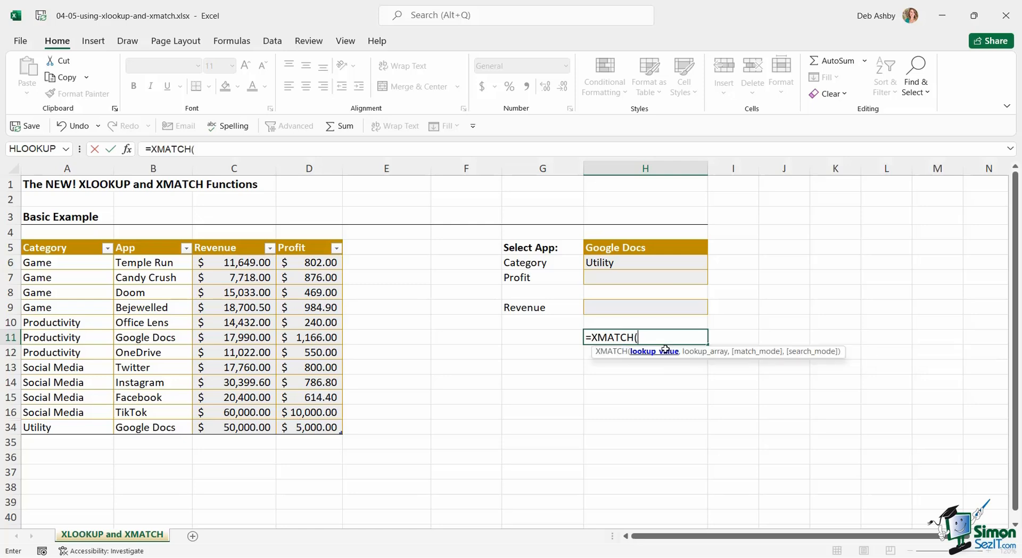
click(662, 250)
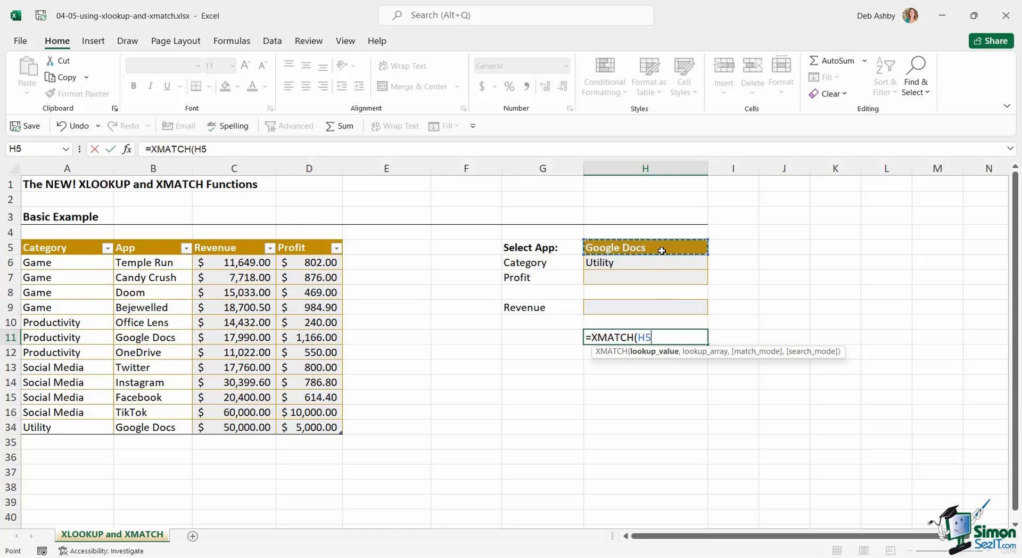
text(,)
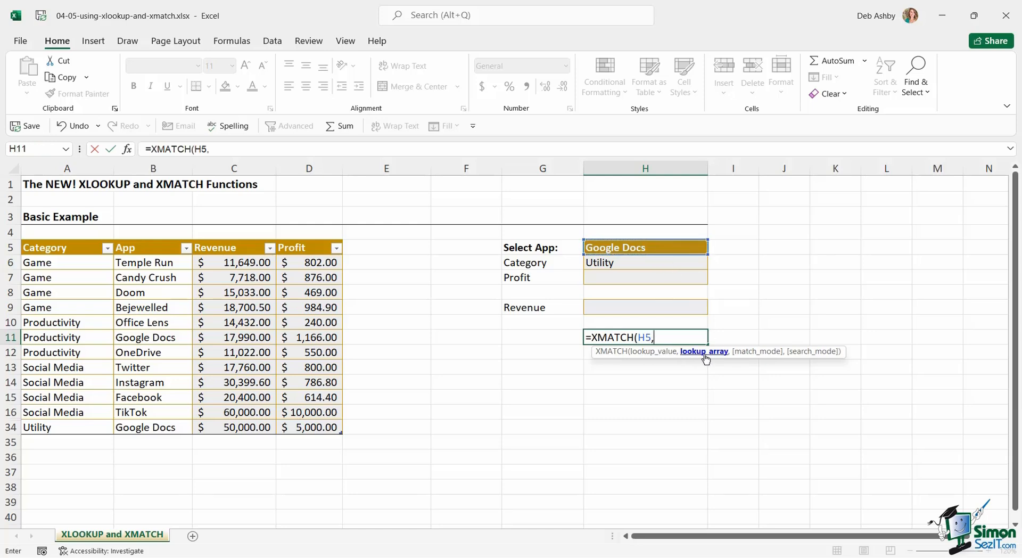
drag(172, 262, 160, 427)
text(,)
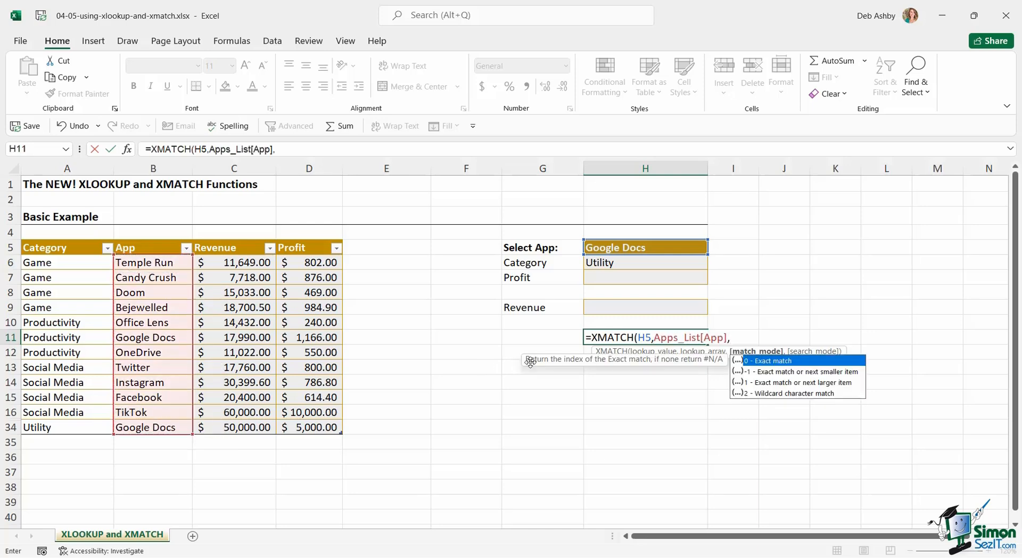
text(0,)
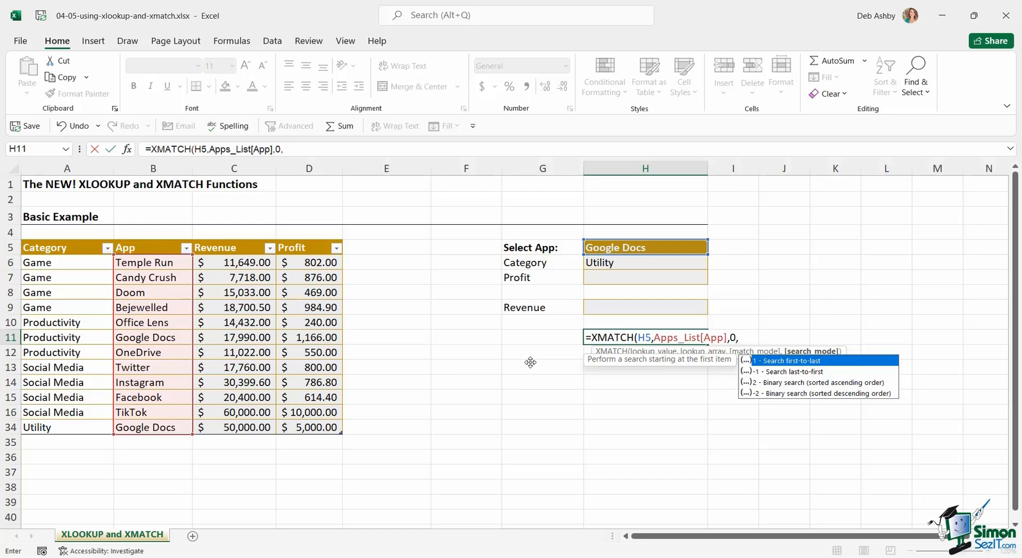
text(1))
key(Return)
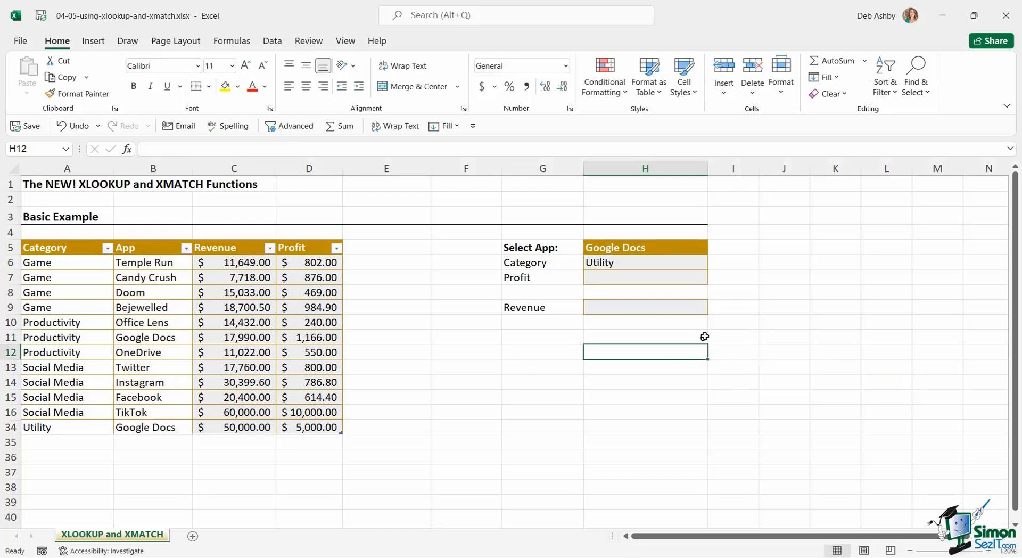
- Review the XMATCH formula in H11 against the selected app in H5, and clear H11
click(702, 337)
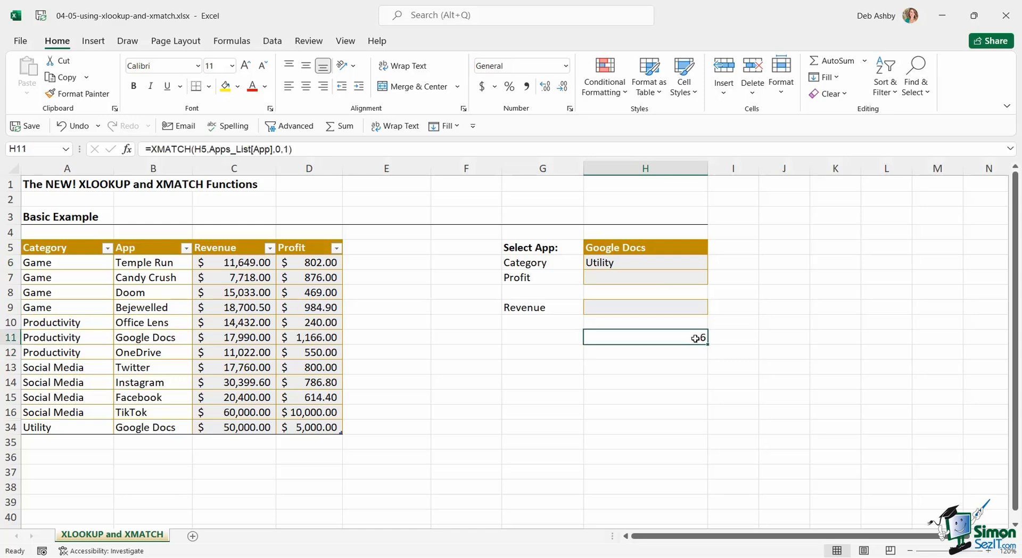
click(628, 248)
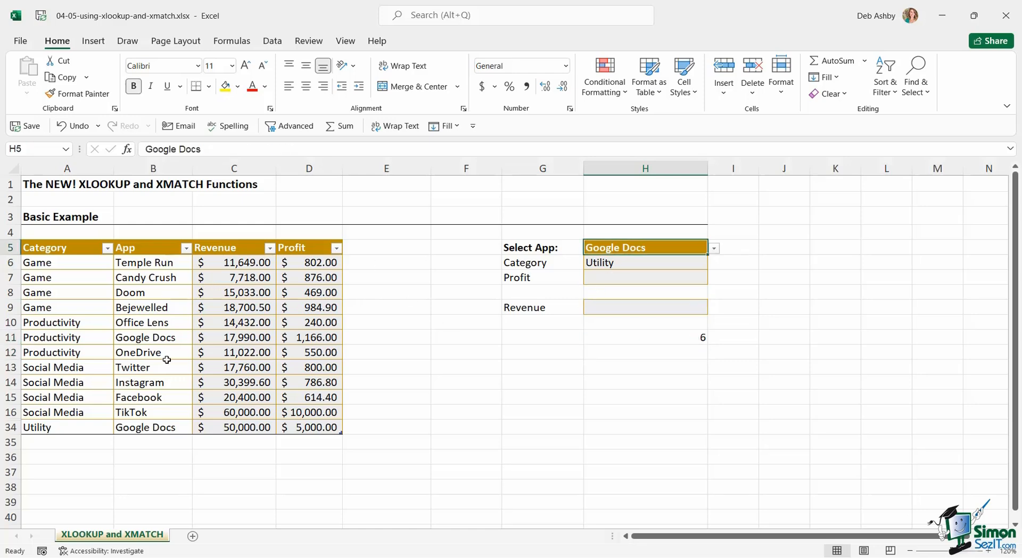
click(627, 340)
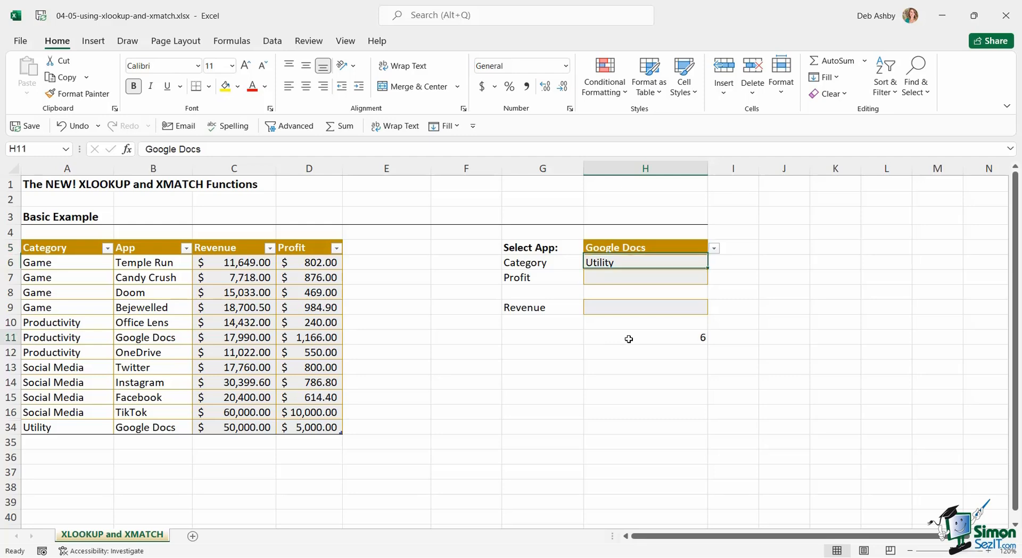
key(Delete)
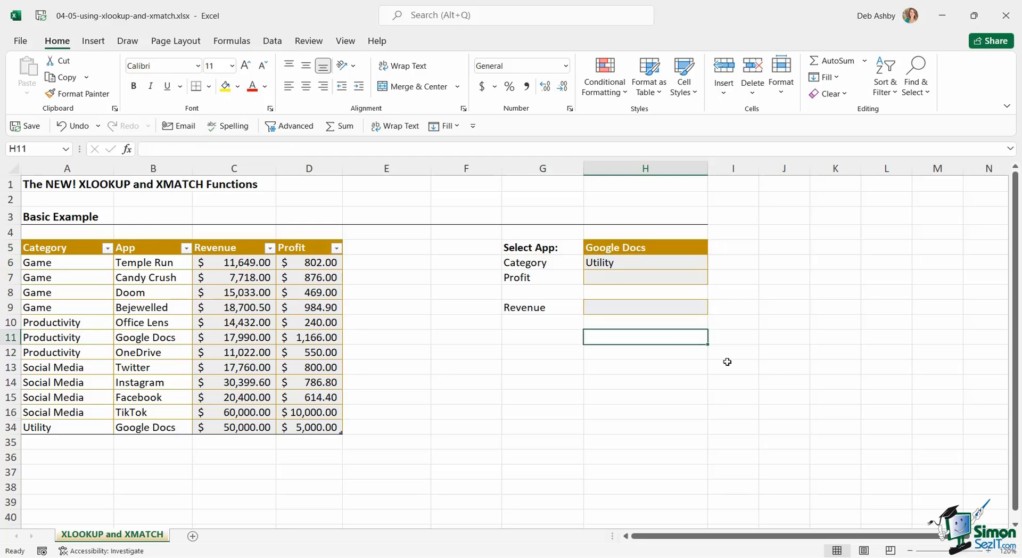